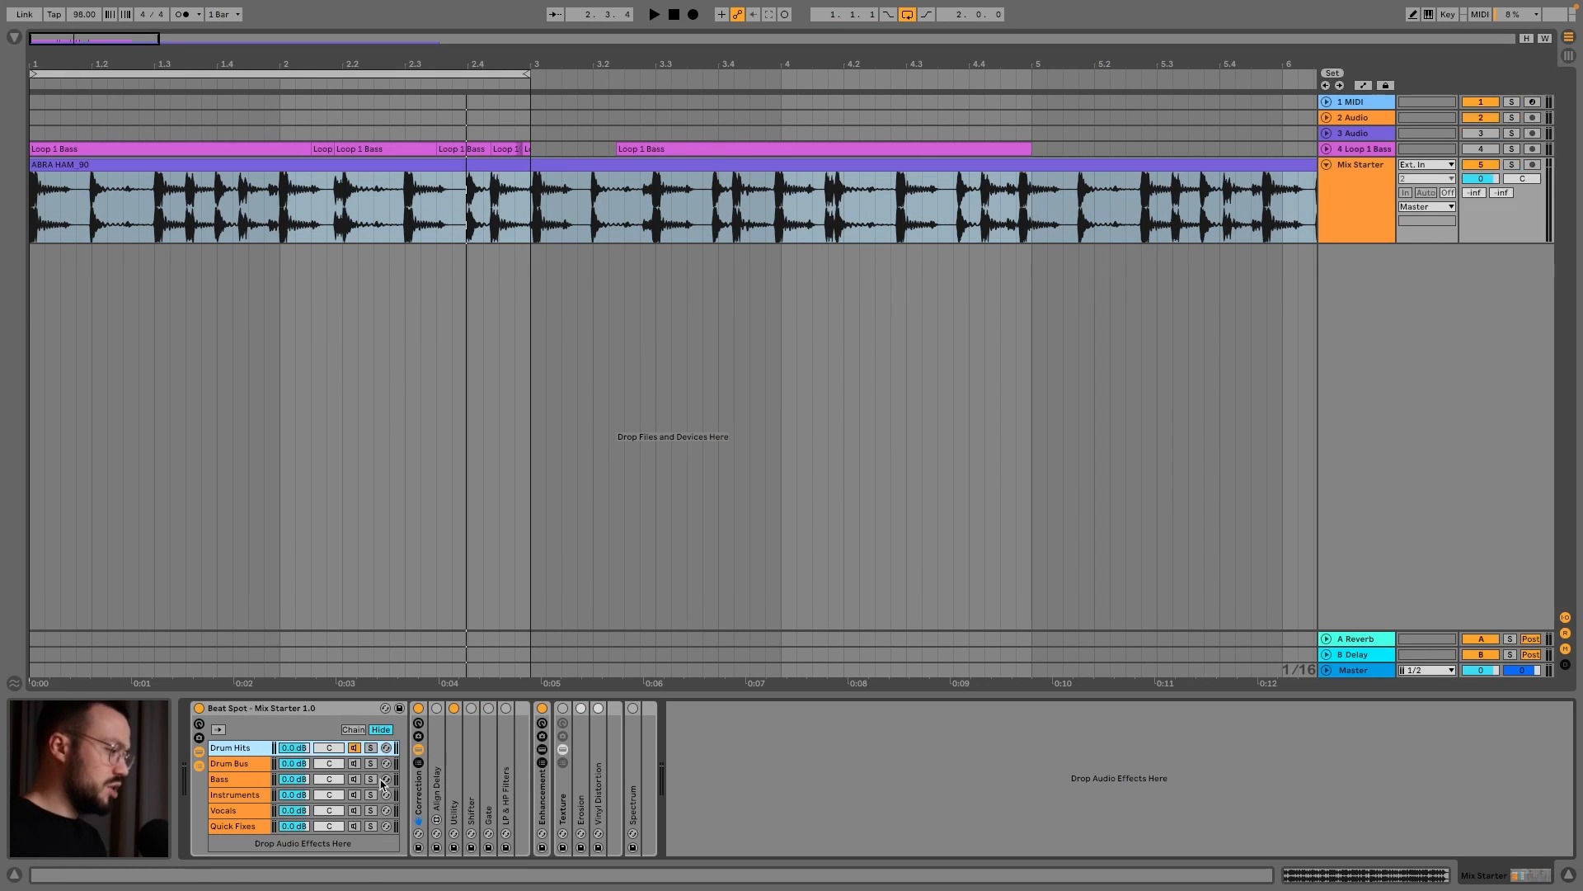
Go through the devices of the Correction rack in the Drum Hits chain, from Align Delay and Utility to Gate
{"action": "left_click", "coordinate": [426, 798]}
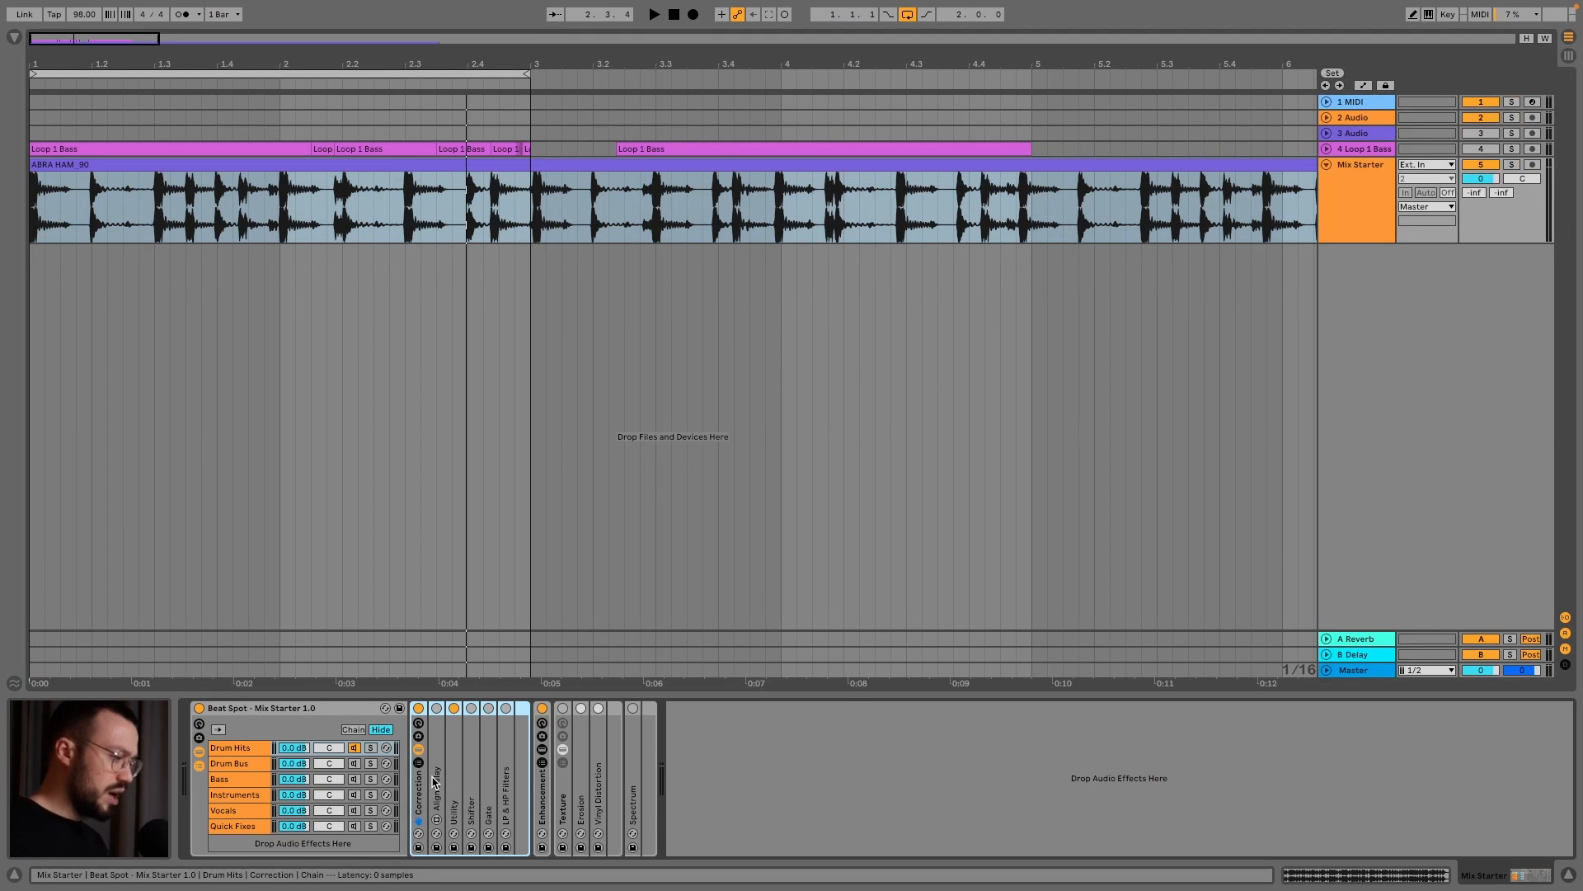
{"action": "double_click", "coordinate": [436, 786]}
{"action": "double_click", "coordinate": [454, 711]}
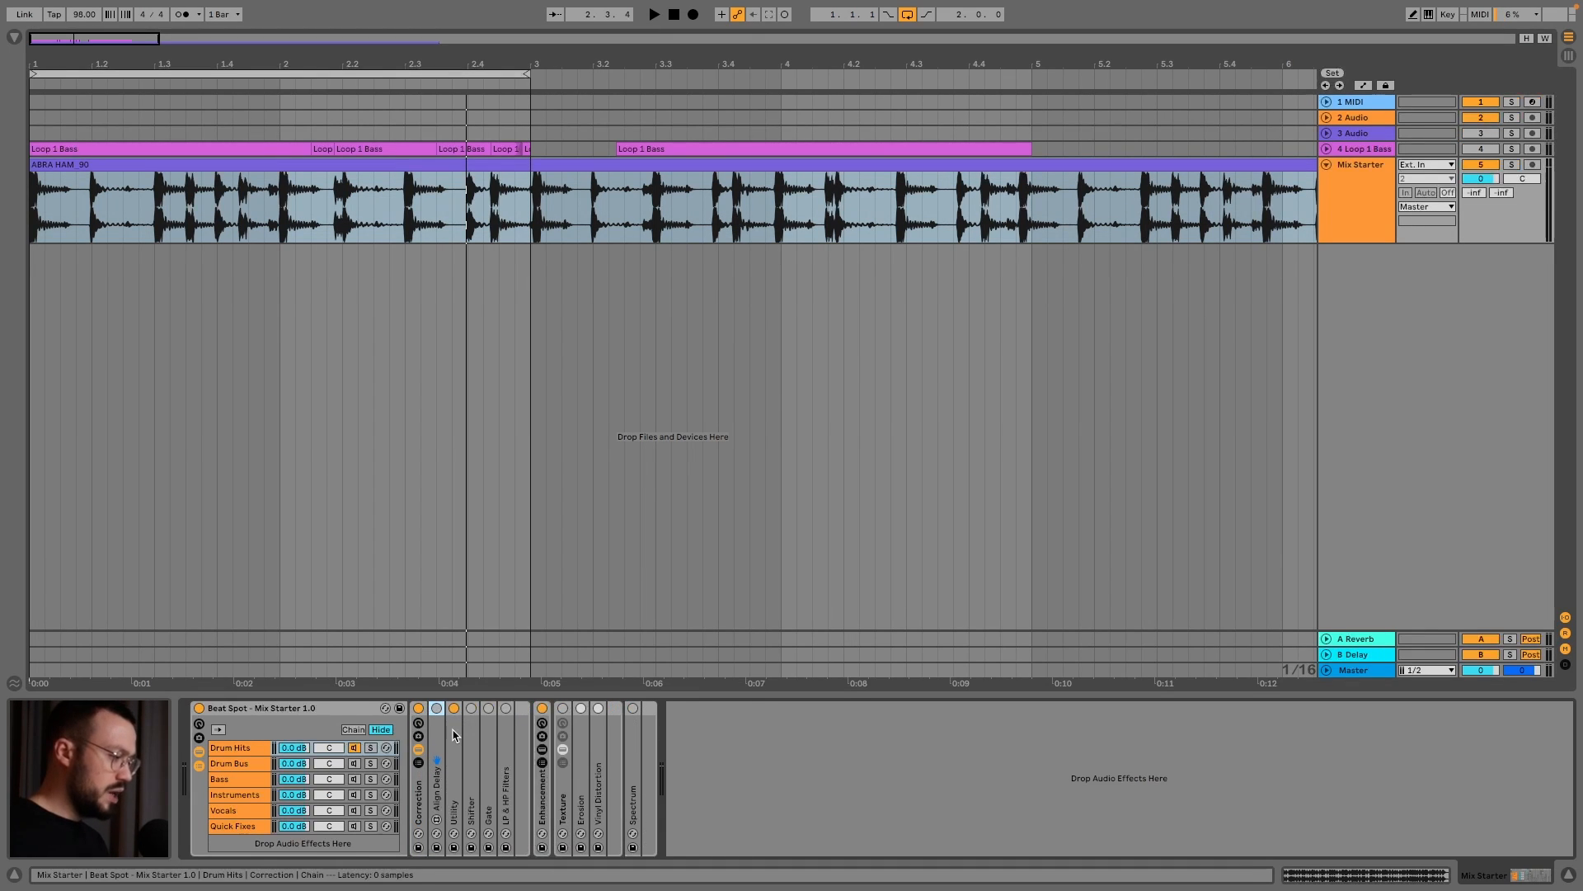
{"action": "double_click", "coordinate": [451, 730]}
{"action": "double_click", "coordinate": [471, 711]}
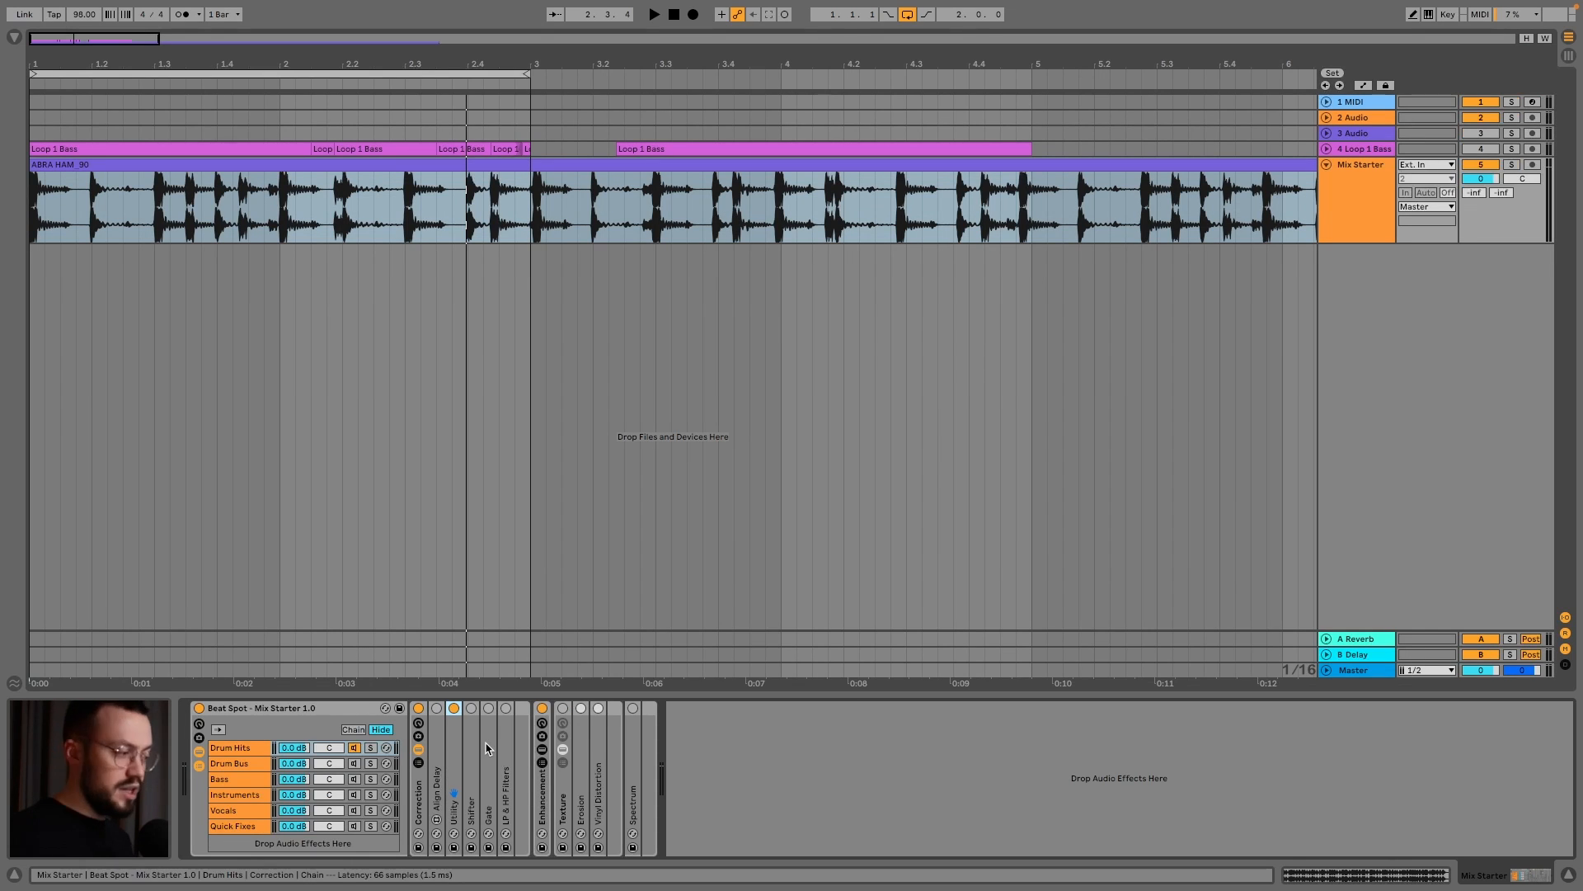
{"action": "left_click", "coordinate": [486, 748]}
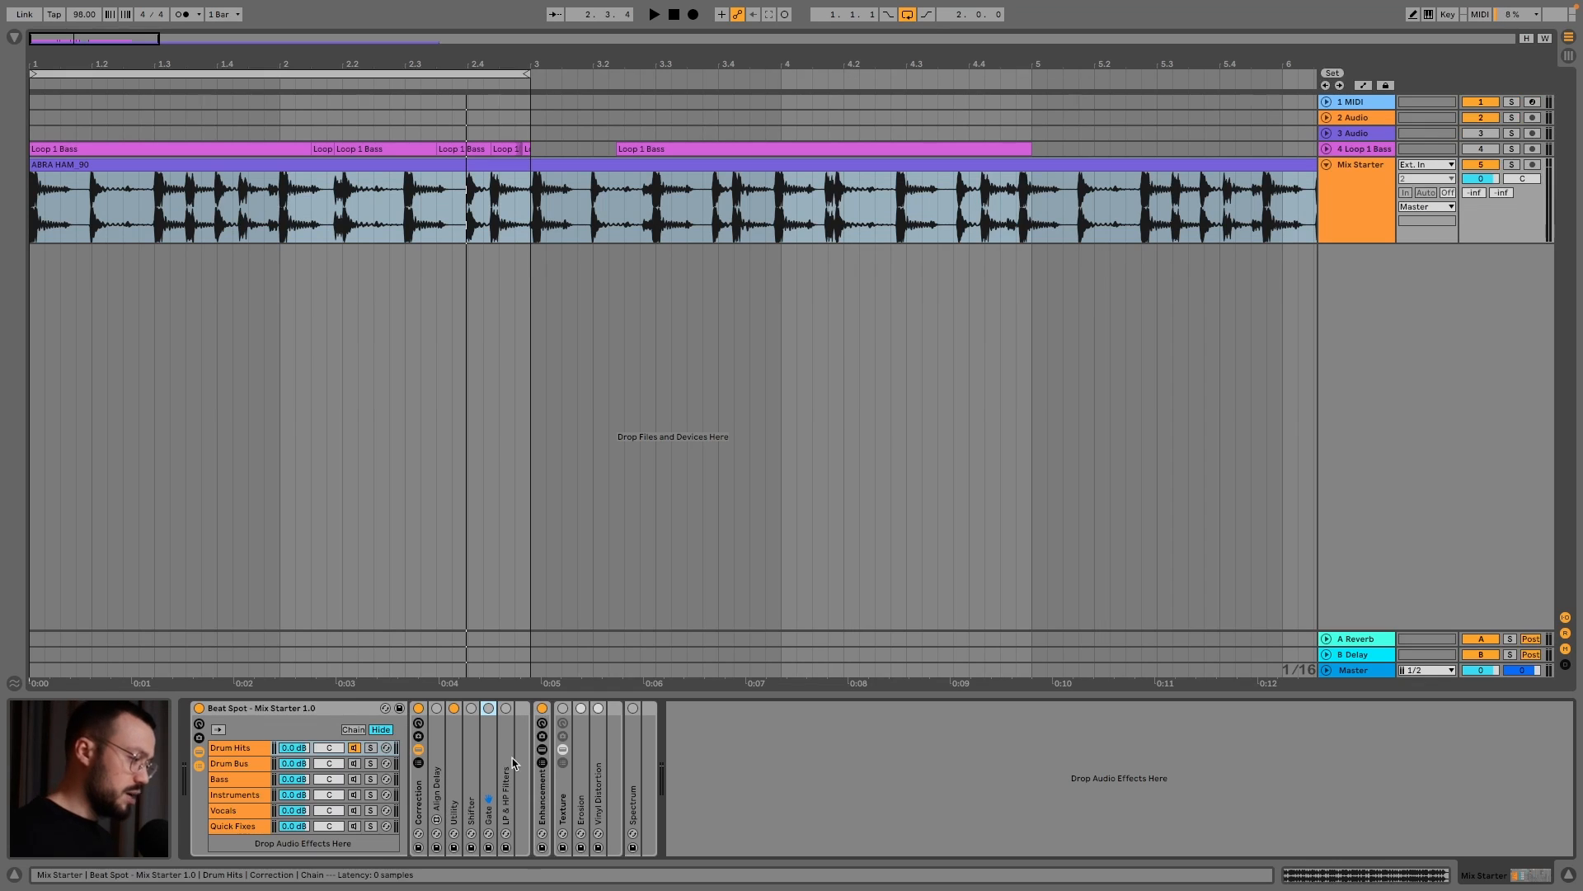
Expand the Enhancement rack of the Drum Hits chain and inspect its Drum Buss, Low End Bump and Boost & Cut devices
{"action": "double_click", "coordinate": [544, 797]}
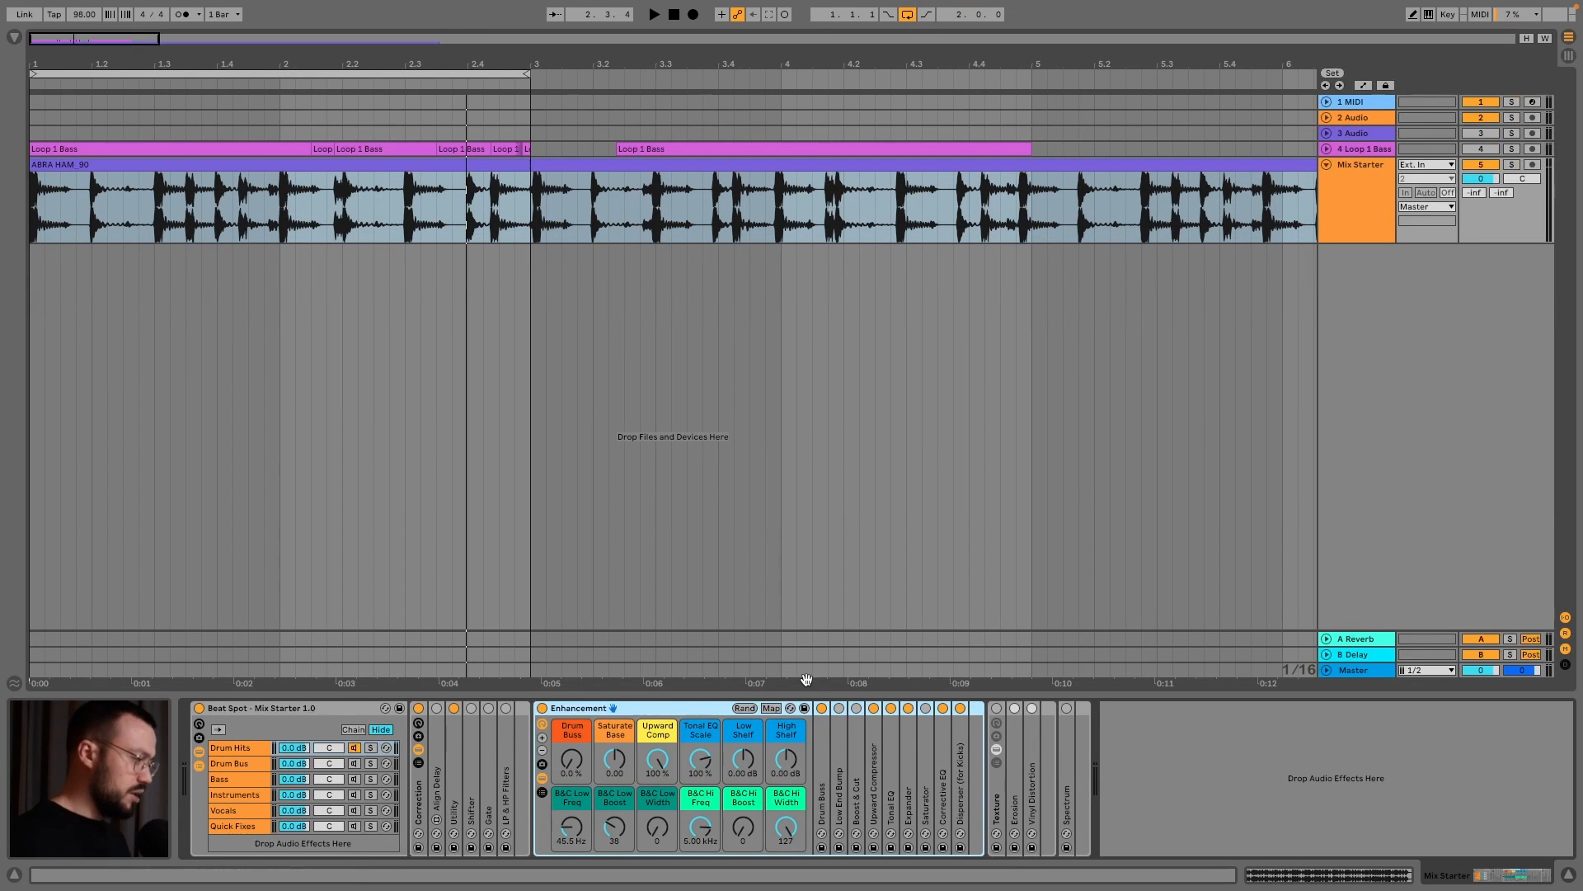
{"action": "left_click", "coordinate": [822, 749]}
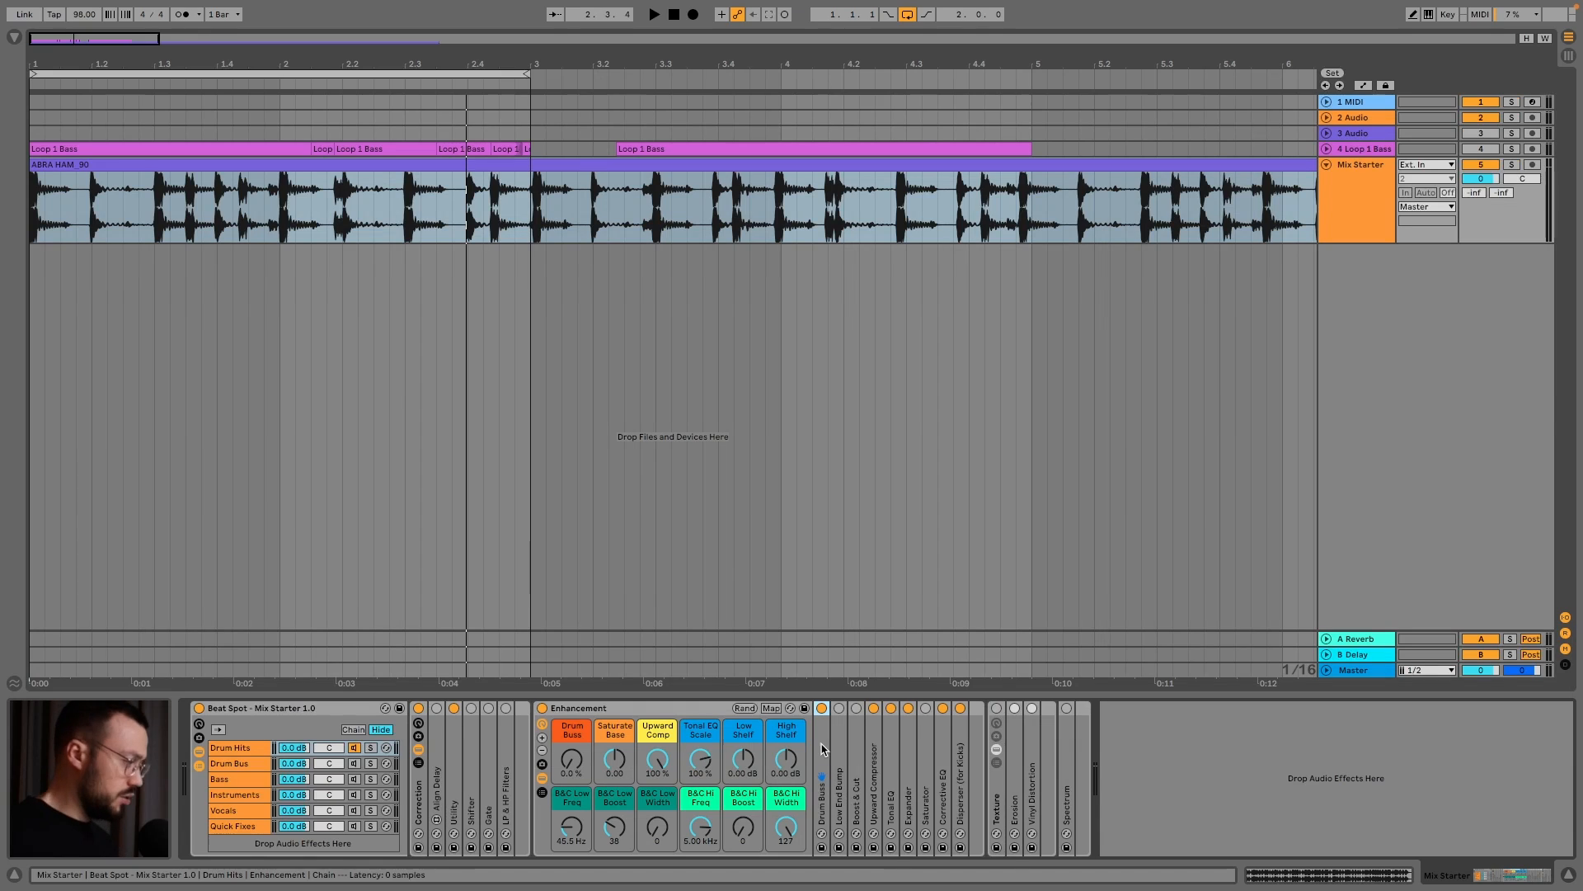
{"action": "double_click", "coordinate": [838, 749]}
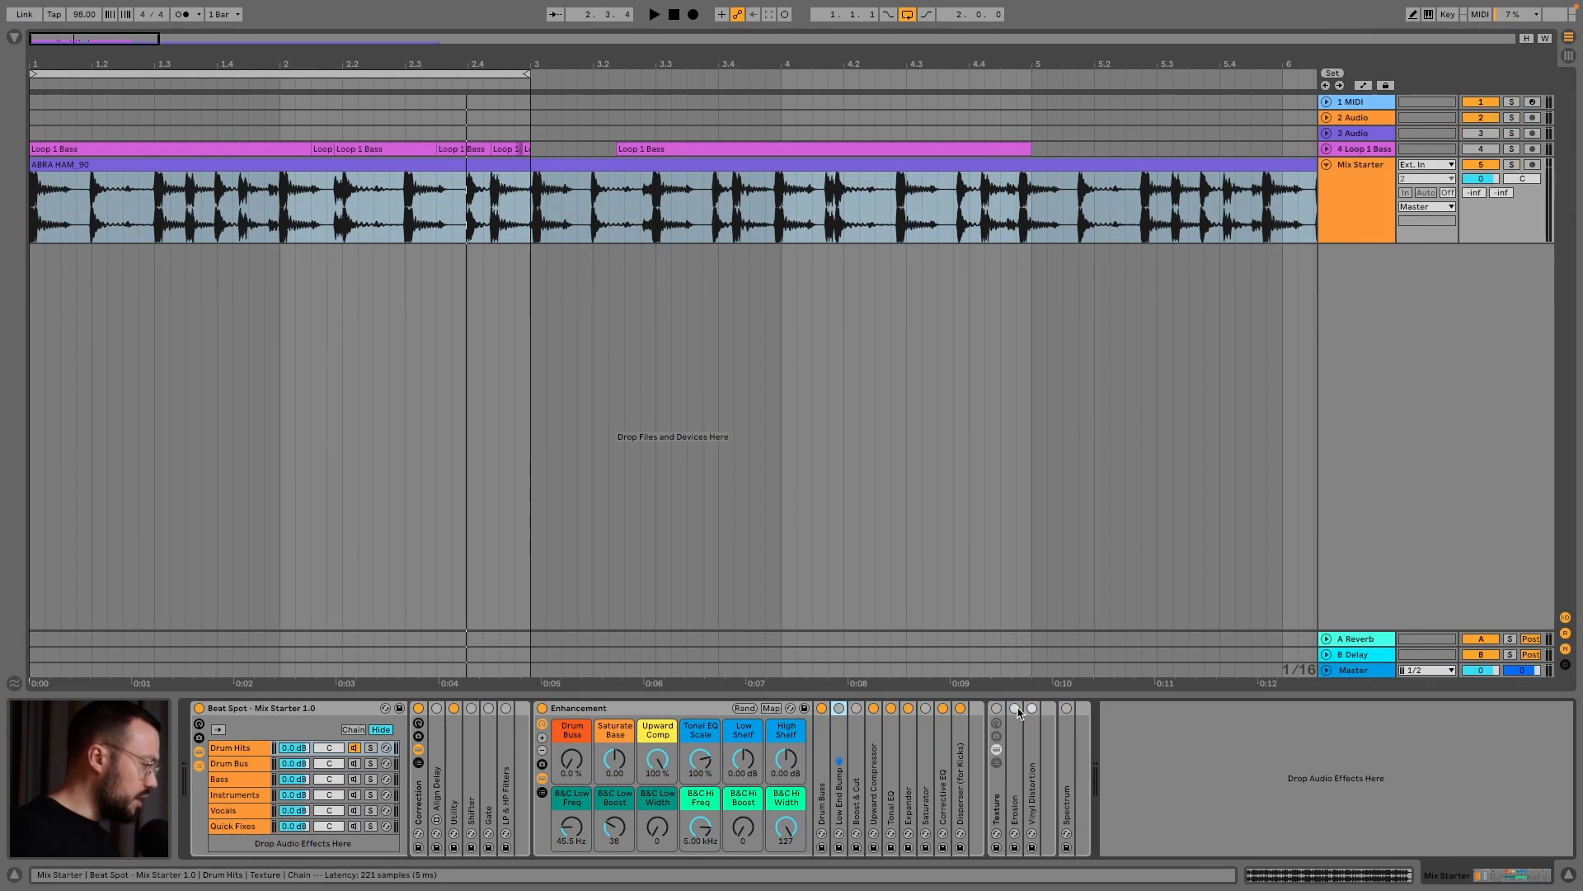
{"action": "double_click", "coordinate": [1023, 709]}
{"action": "double_click", "coordinate": [854, 752]}
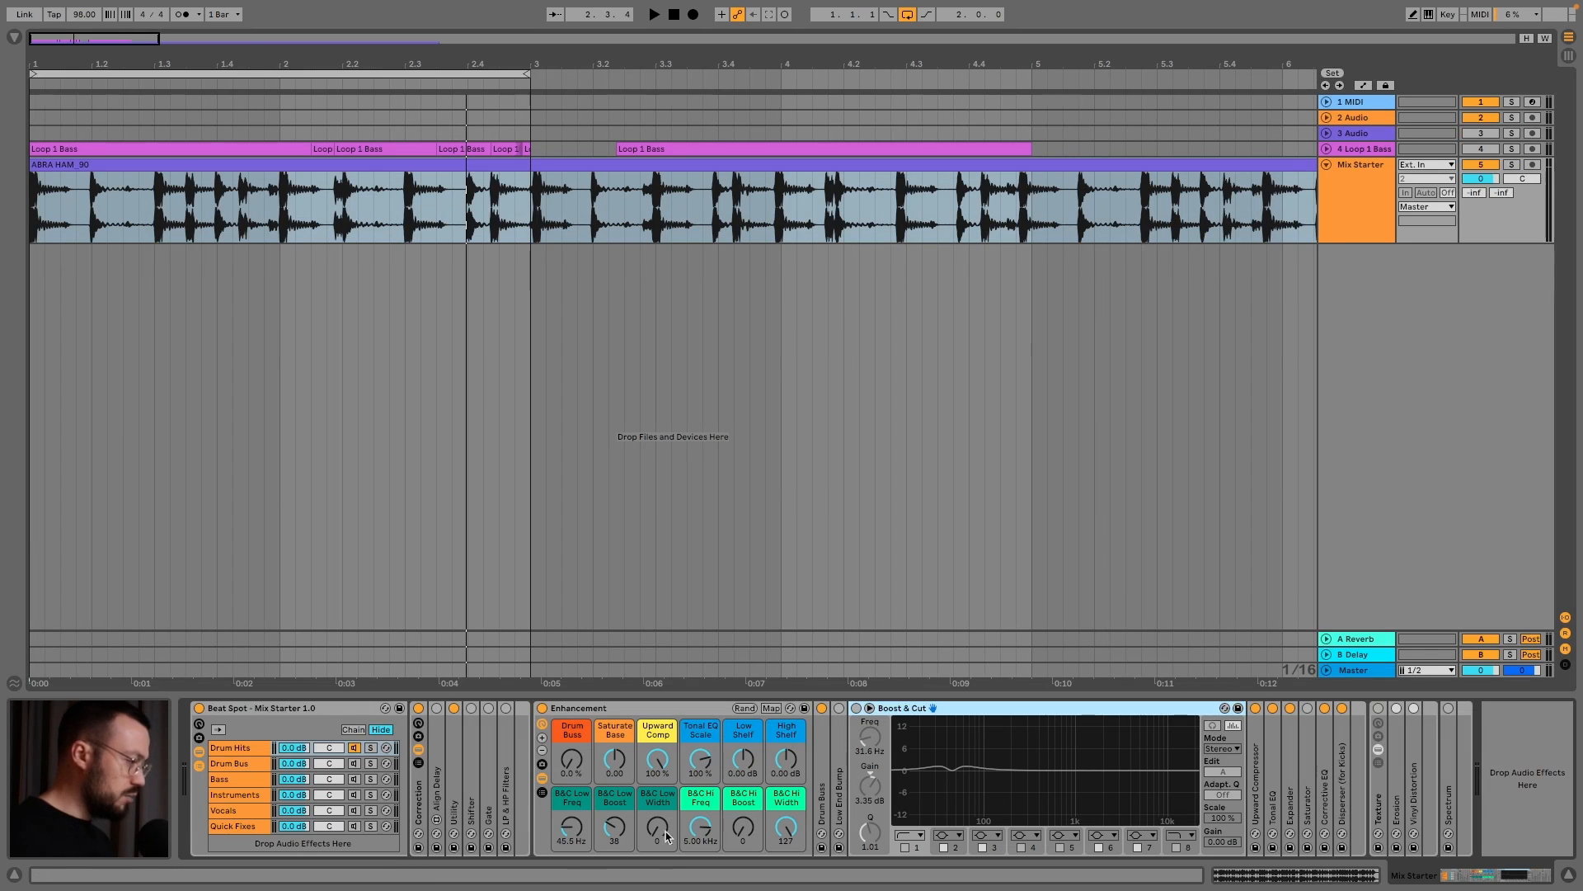
{"action": "double_click", "coordinate": [938, 708]}
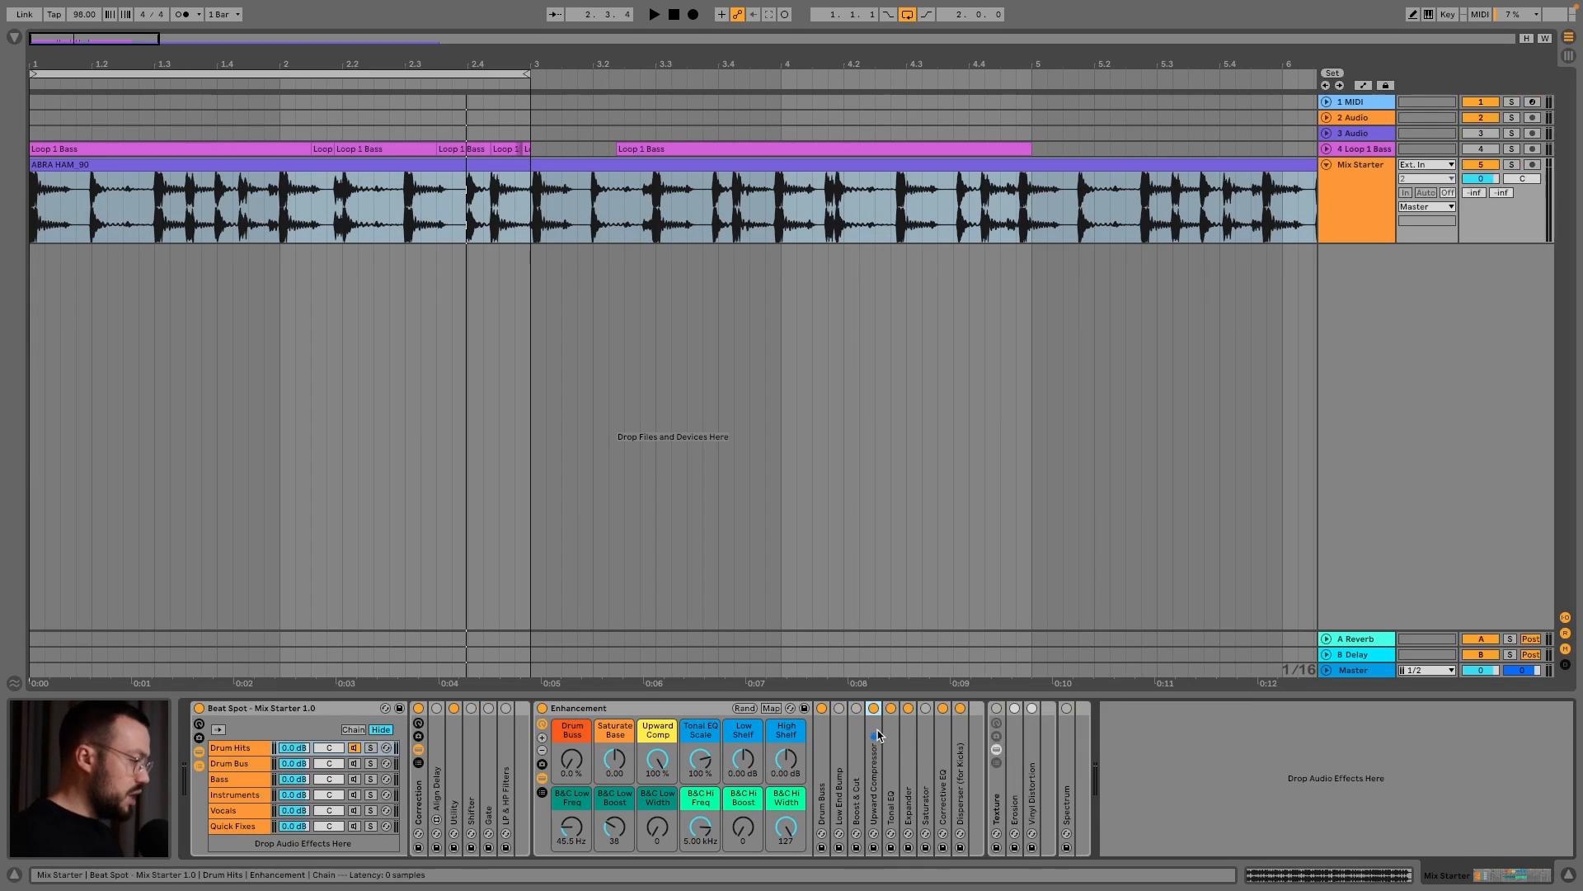
Try a mid-band below ratio of 1:0.28 in the Upward Compressor, set it to 1:2.63, and collapse the device
{"action": "double_click", "coordinate": [874, 763]}
{"action": "double_click", "coordinate": [1035, 783]}
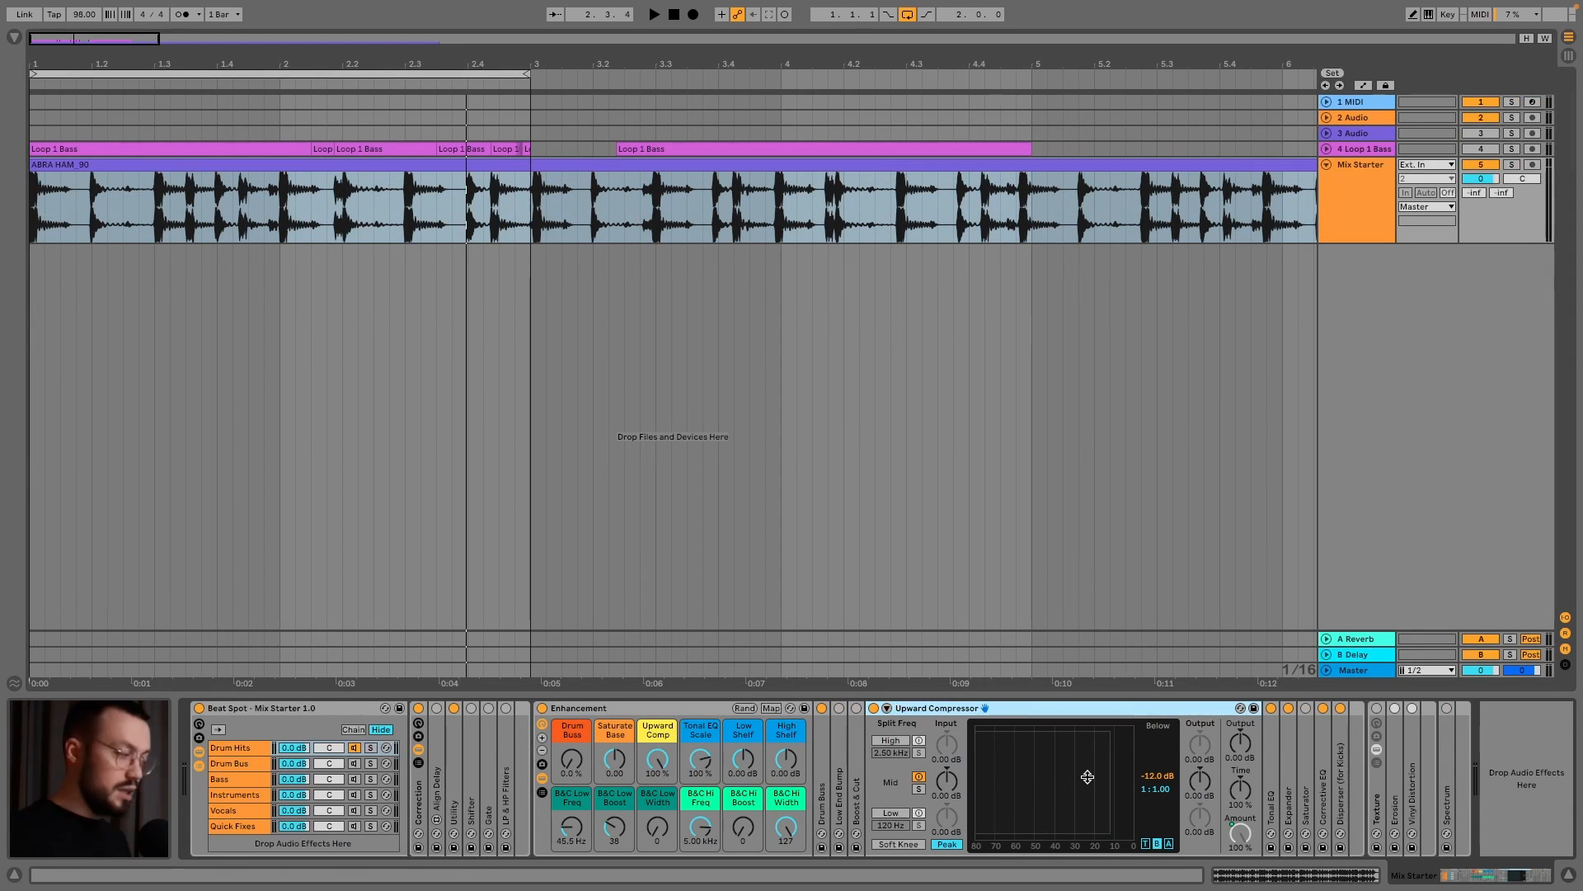
{"action": "mouse_move", "coordinate": [1088, 777]}
{"action": "left_mouse_down"}
{"action": "mouse_move", "coordinate": [1088, 759]}
{"action": "mouse_move", "coordinate": [1088, 809]}
{"action": "left_mouse_up"}
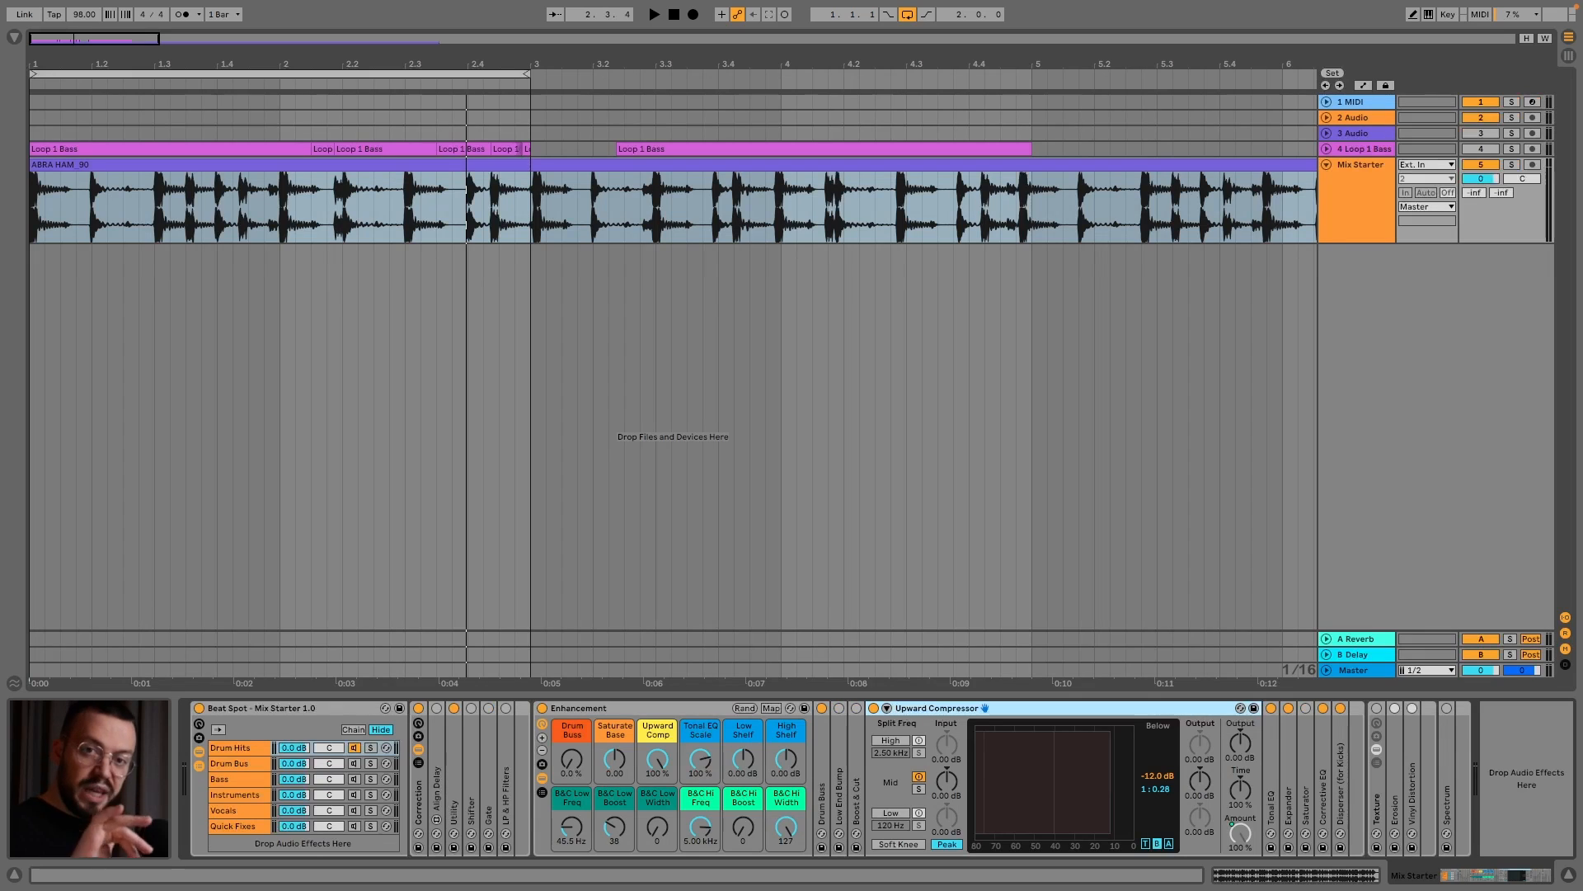
{"action": "left_click_drag", "start_coordinate": [1086, 796], "coordinate": [1087, 776]}
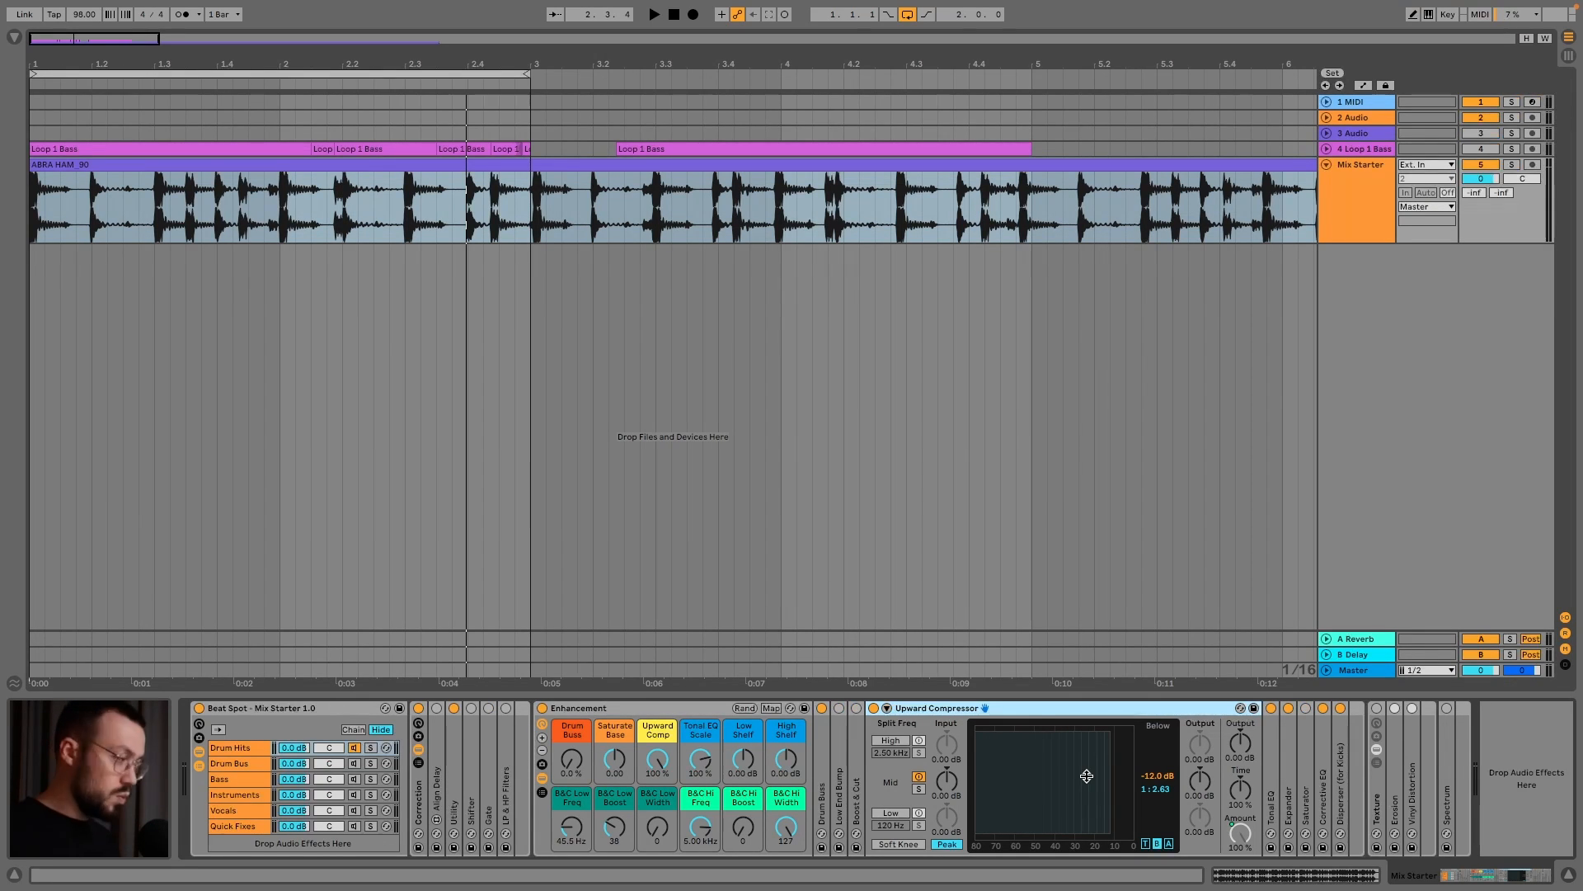
{"action": "double_click", "coordinate": [1035, 716]}
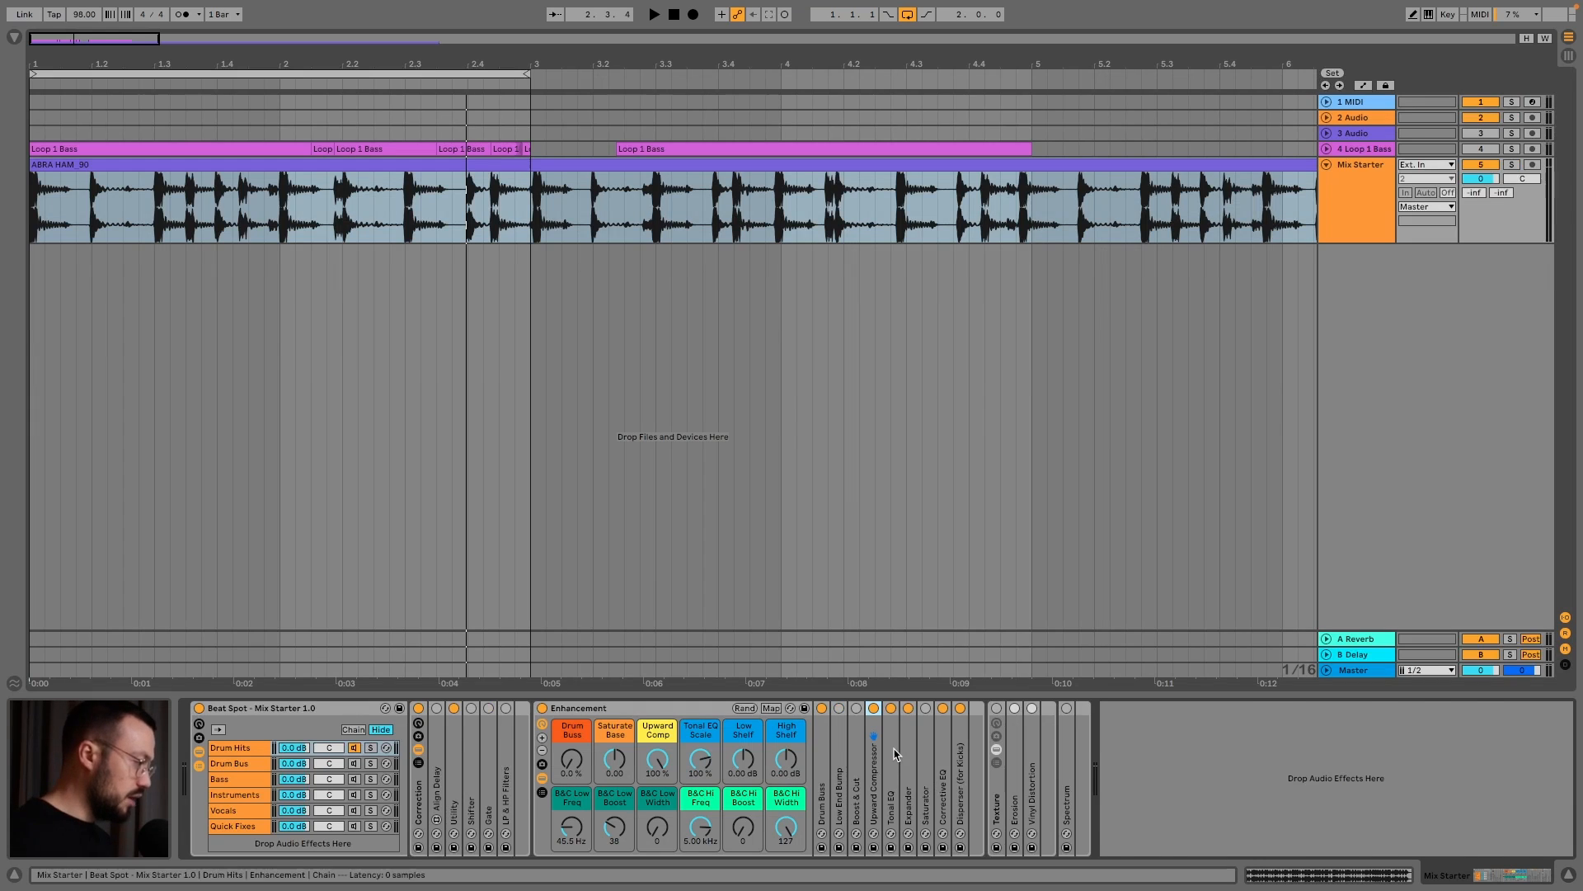
Inspect the settings of the Tonal EQ, Expander and Saturator in the Enhancement rack, collapsing each device after viewing
{"action": "double_click", "coordinate": [898, 752]}
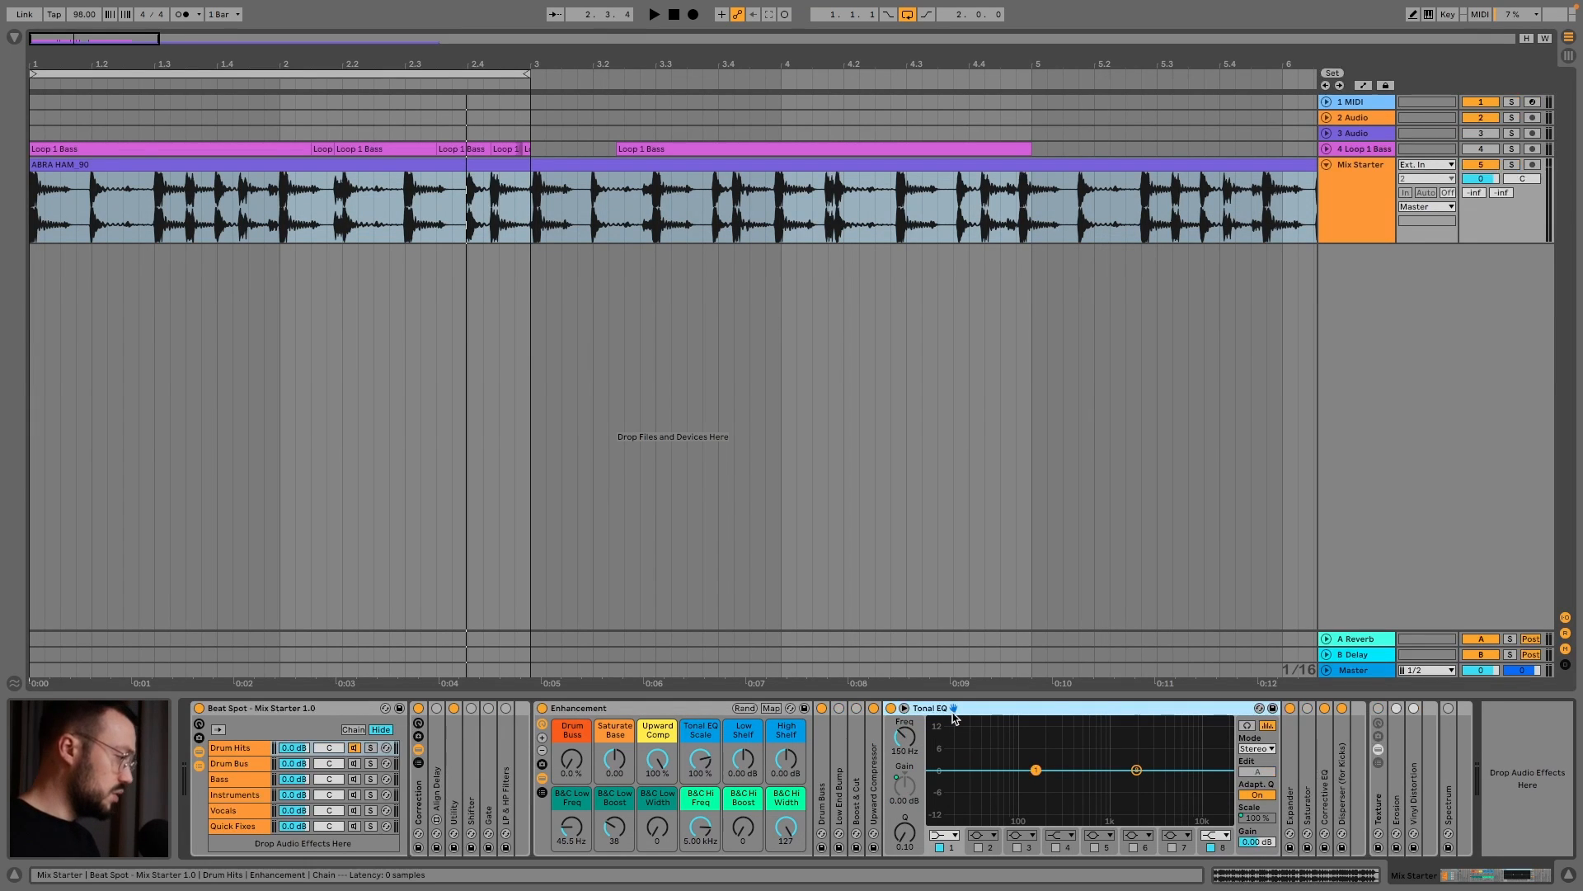
{"action": "double_click", "coordinate": [953, 710]}
{"action": "double_click", "coordinate": [910, 763]}
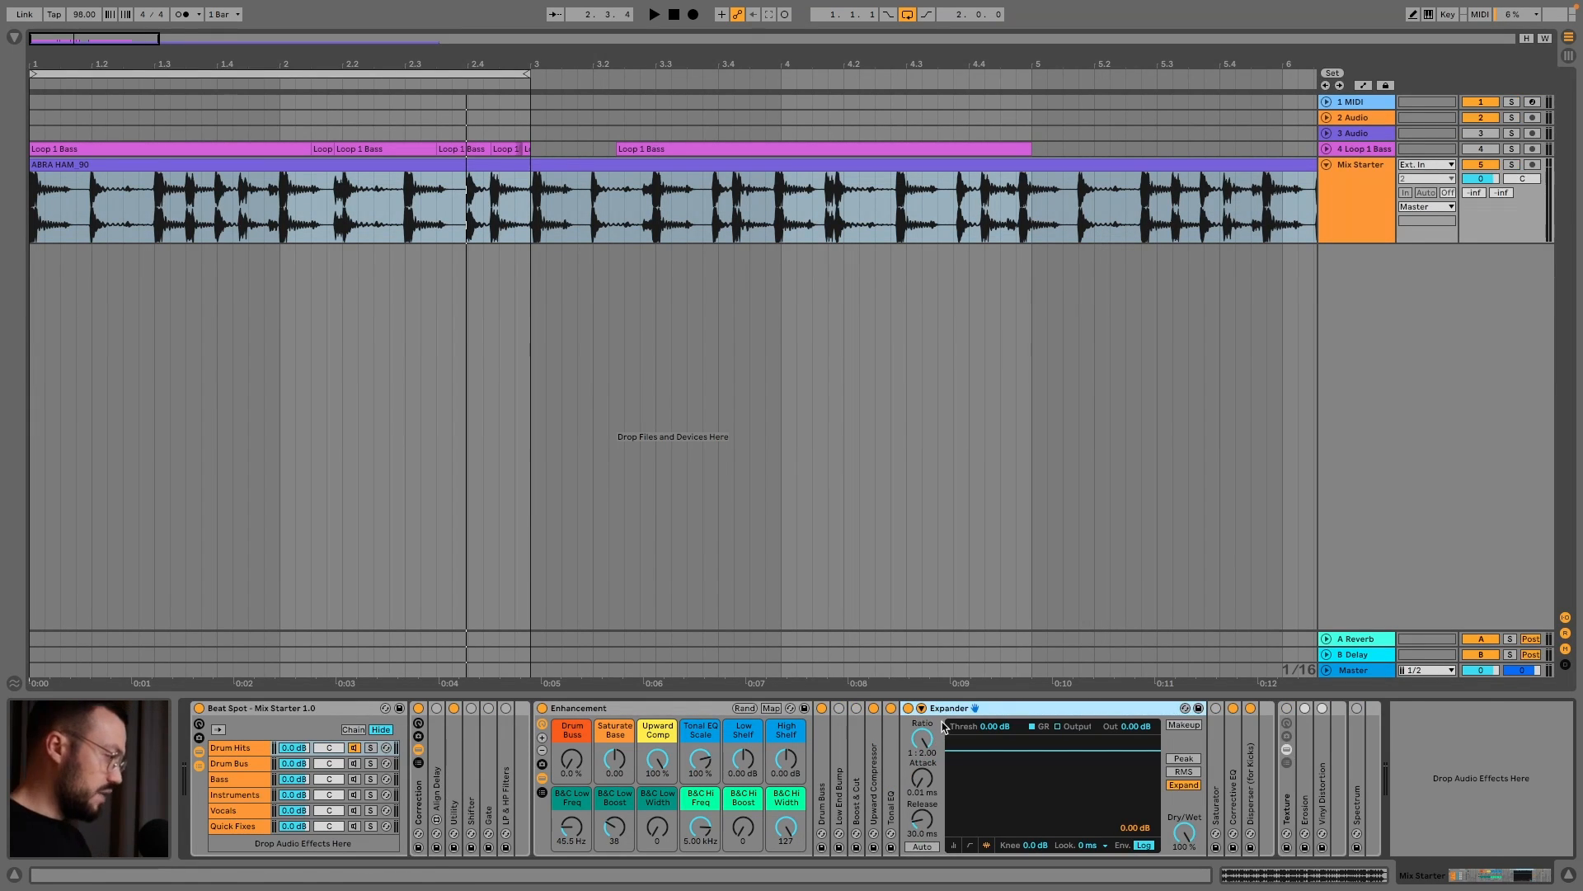
{"action": "double_click", "coordinate": [947, 714]}
{"action": "double_click", "coordinate": [928, 738]}
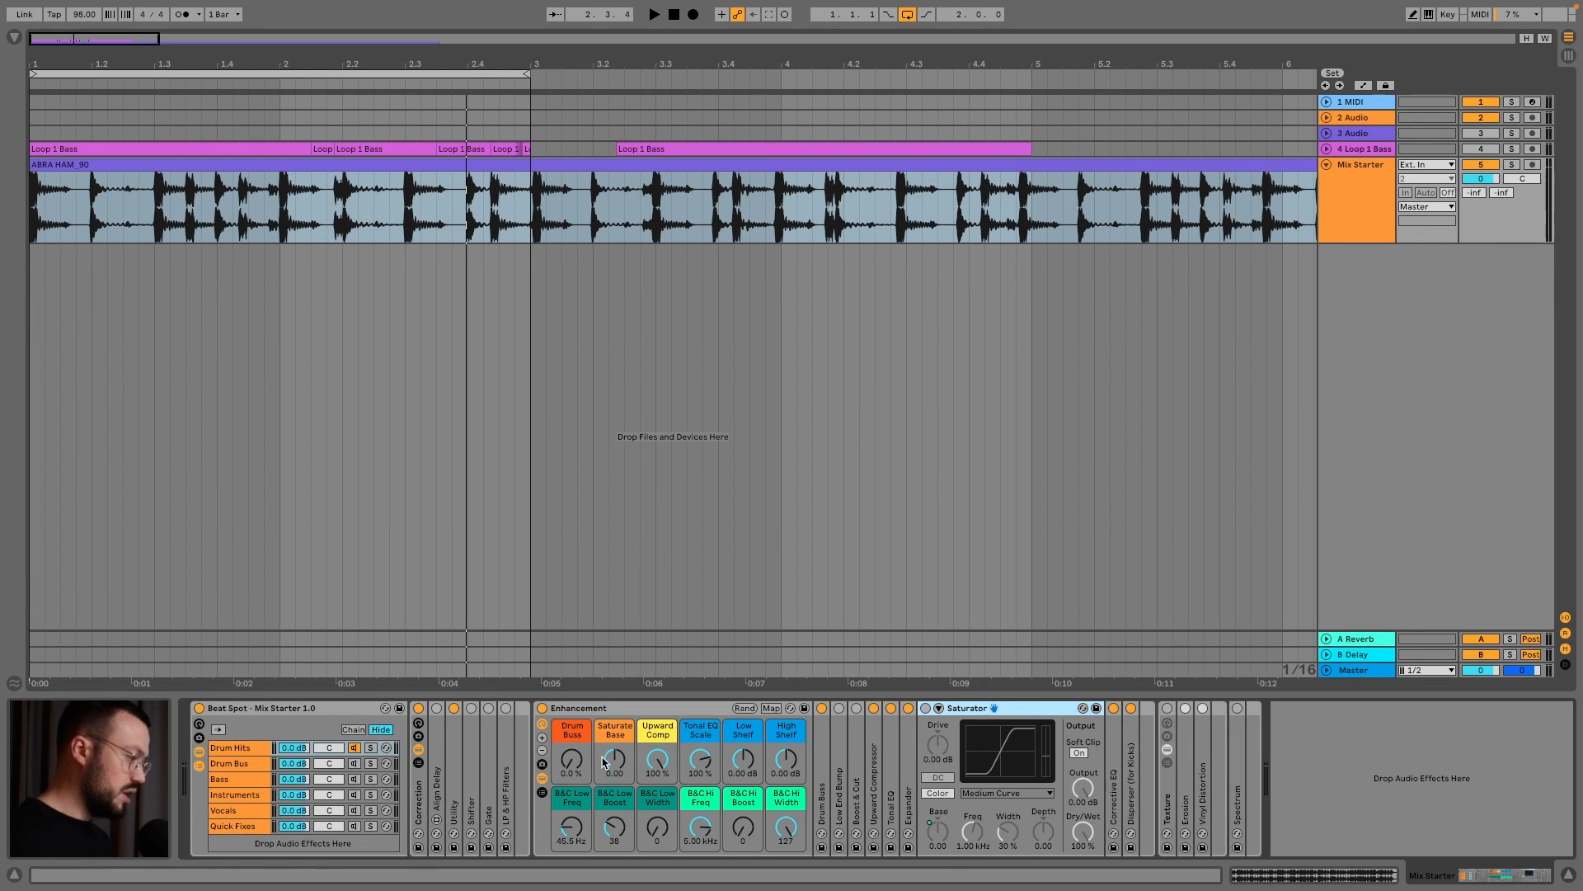
{"action": "double_click", "coordinate": [978, 710]}
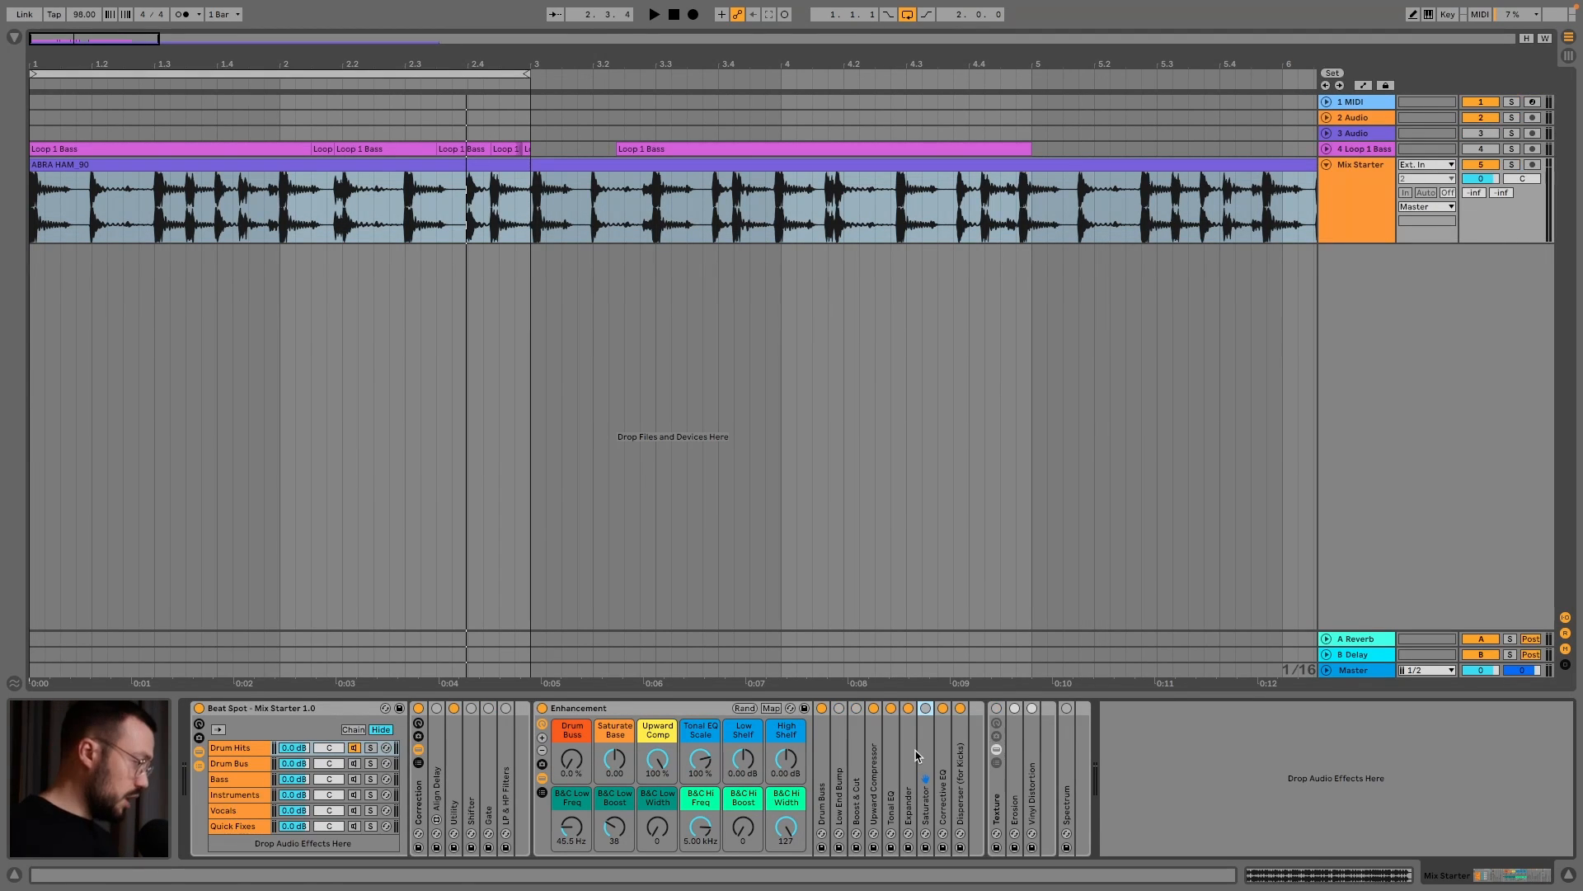
Inspect the Corrective EQ and Disperser (for Kicks) devices in the Enhancement rack, collapsing each after viewing
{"action": "double_click", "coordinate": [944, 746]}
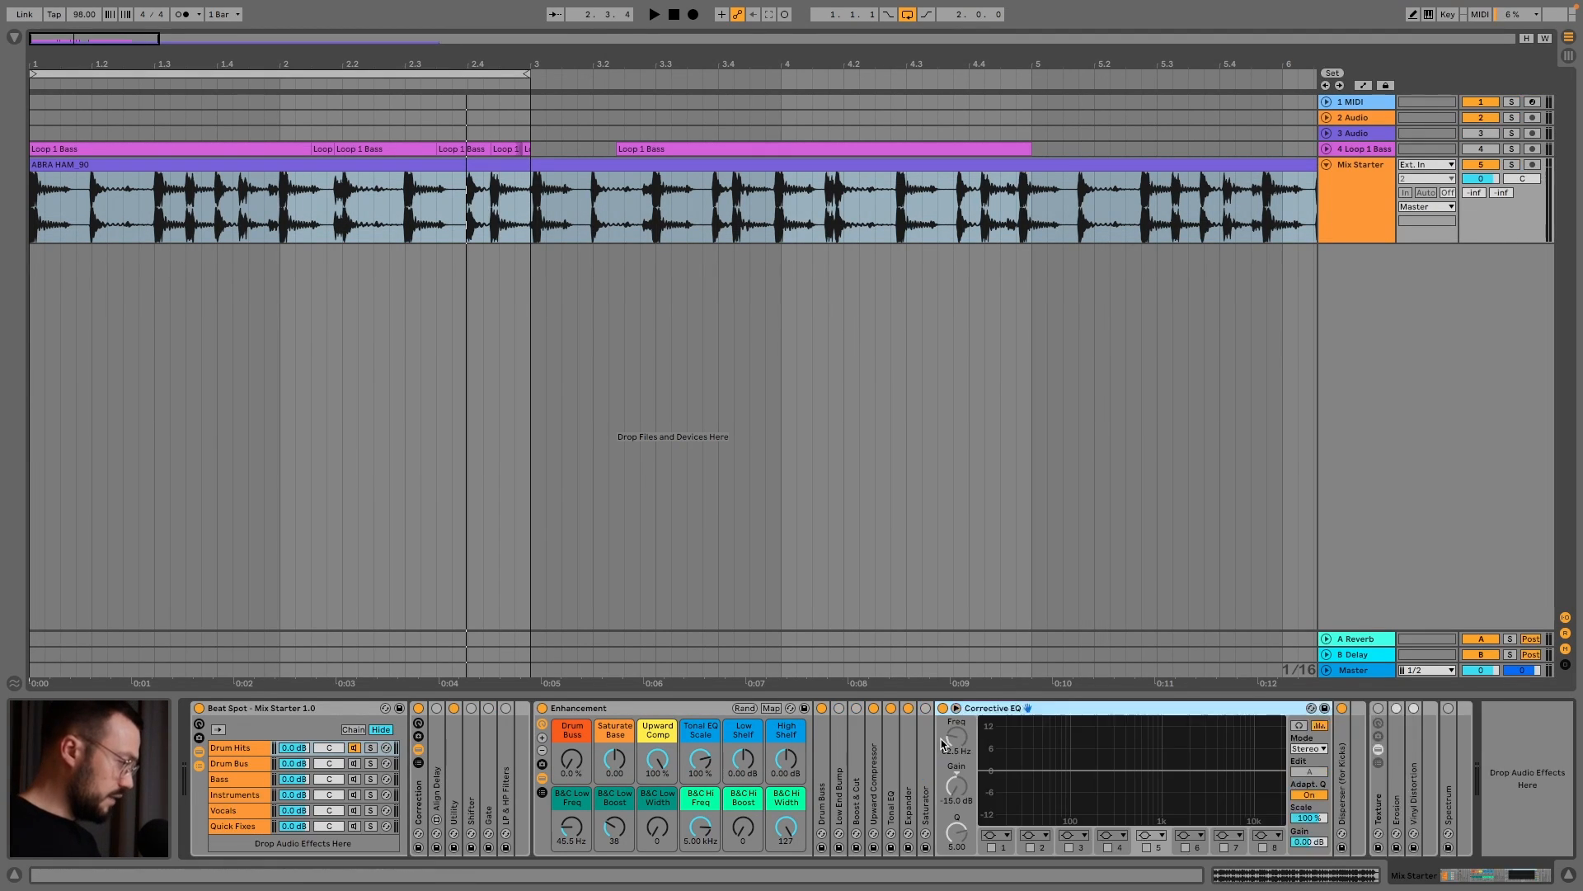
{"action": "double_click", "coordinate": [1041, 709]}
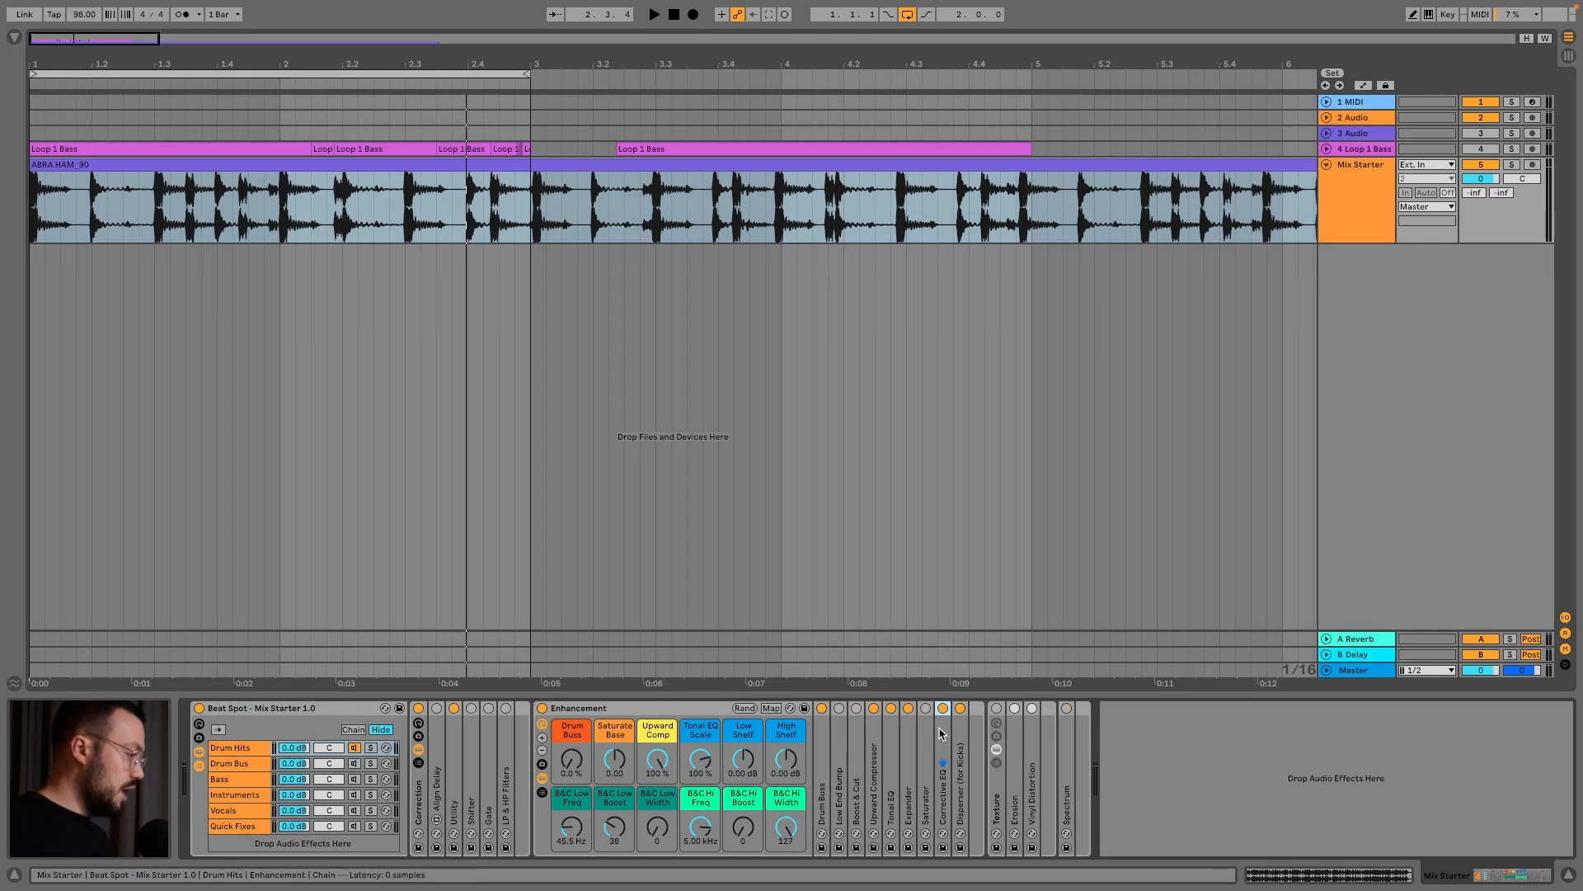
{"action": "double_click", "coordinate": [958, 727]}
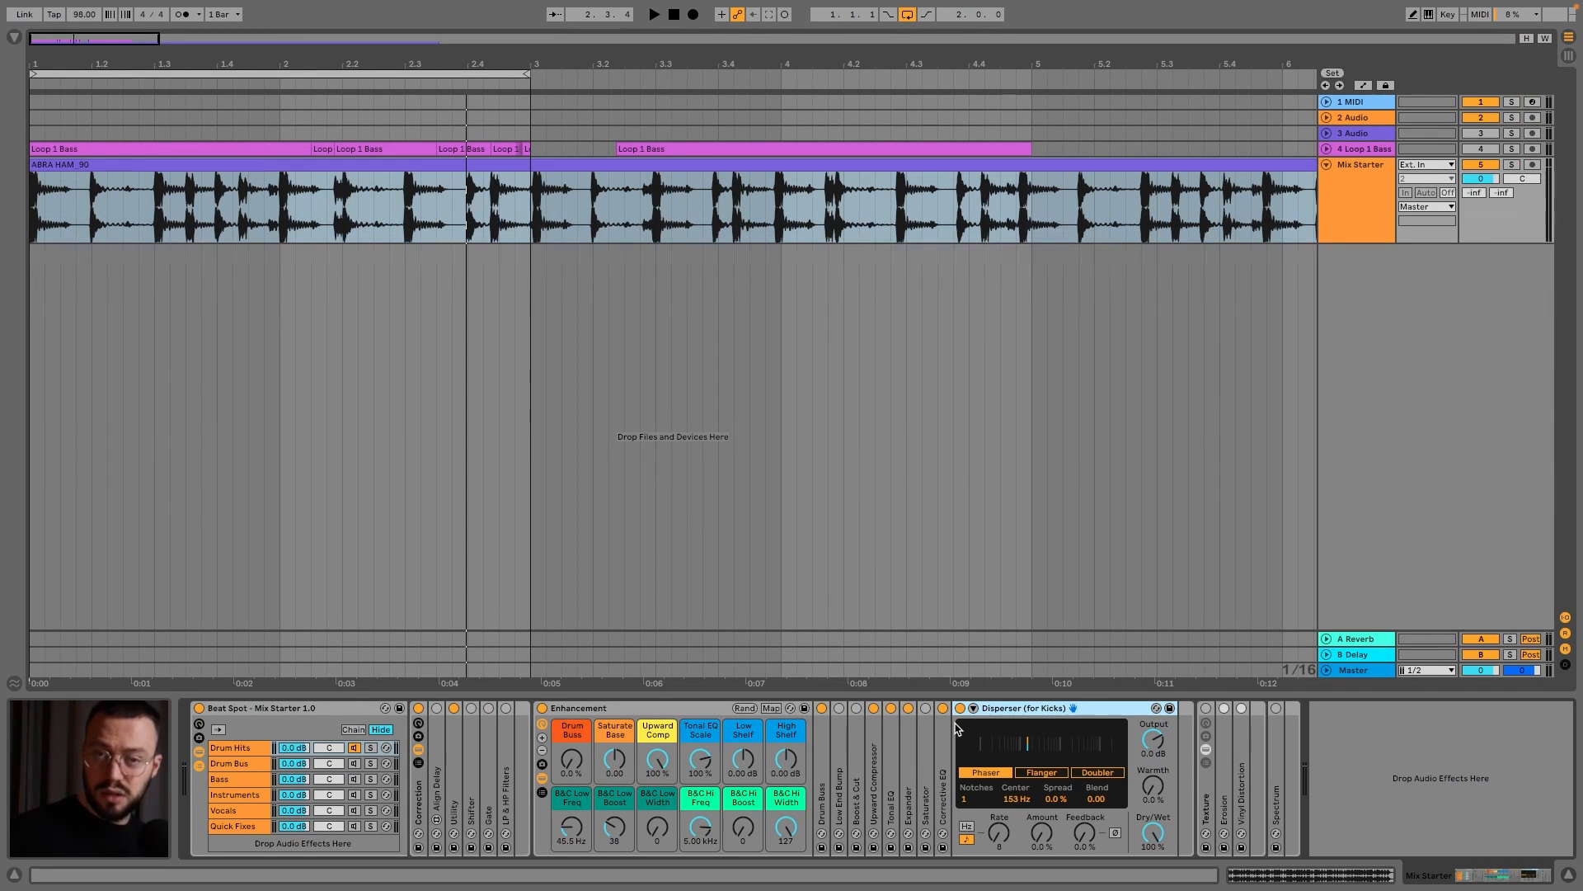
{"action": "double_click", "coordinate": [1118, 708]}
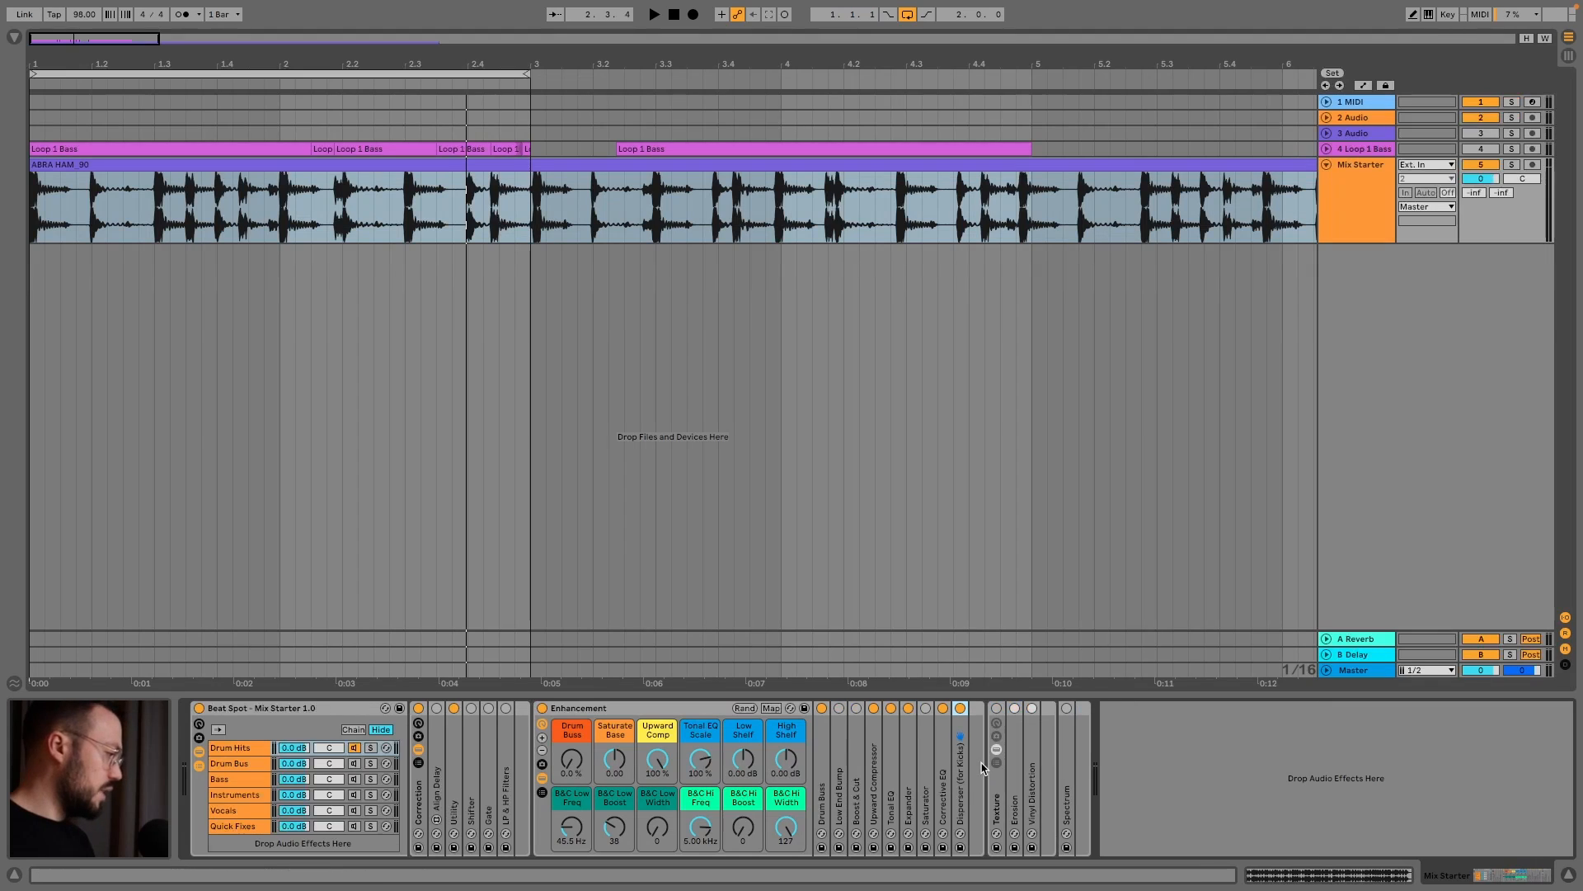
Look at the Texture rack and the Spectrum device at the end of the Drum Hits chain
{"action": "left_click", "coordinate": [996, 793]}
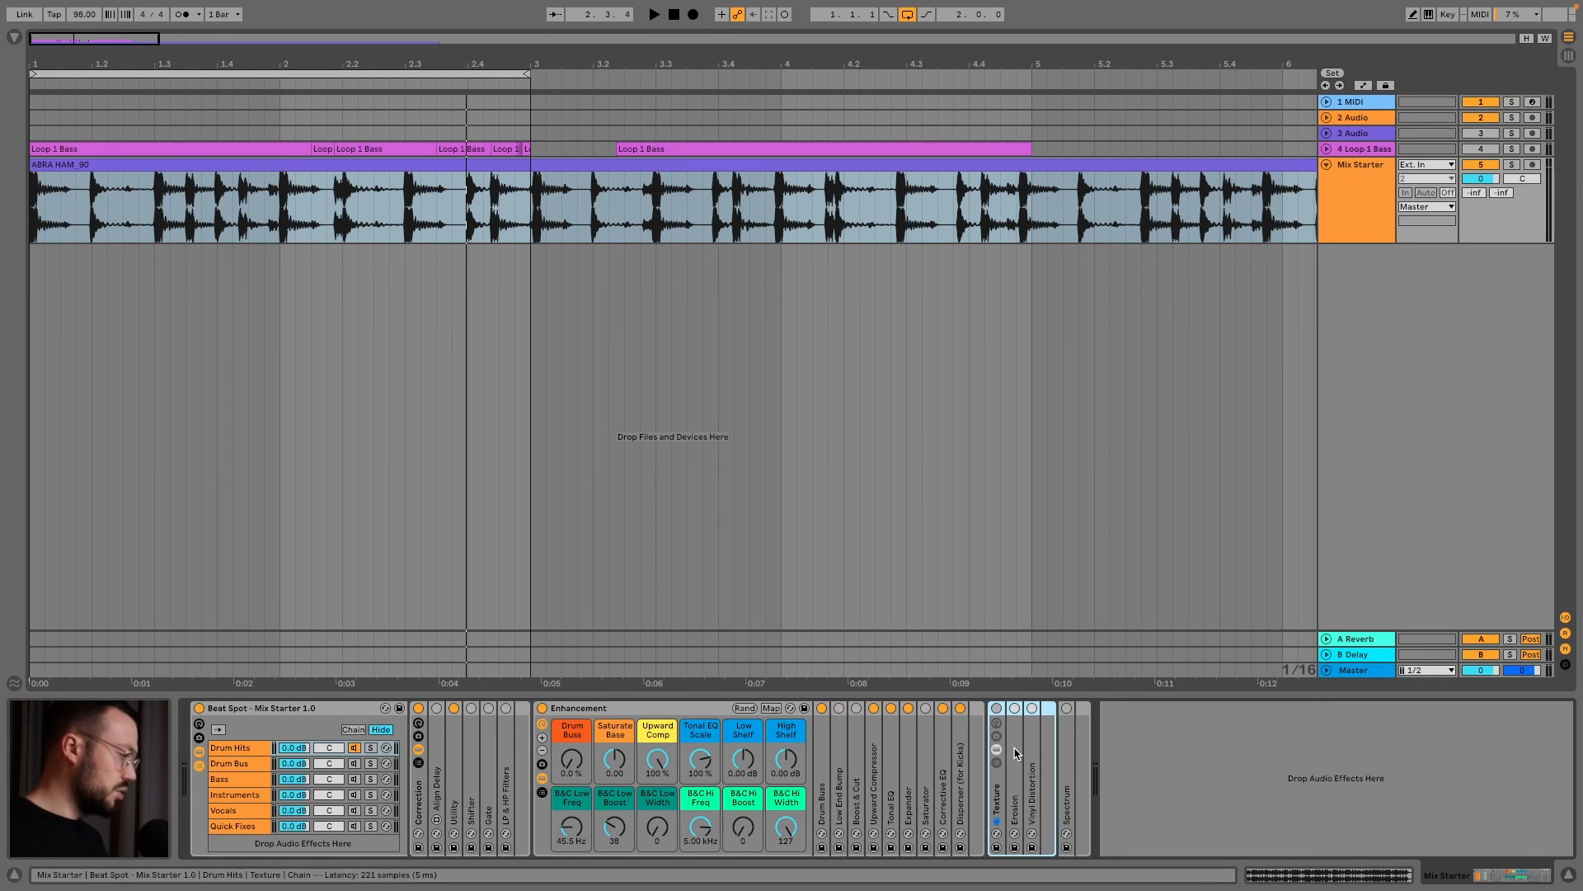
{"action": "left_click", "coordinate": [1065, 749]}
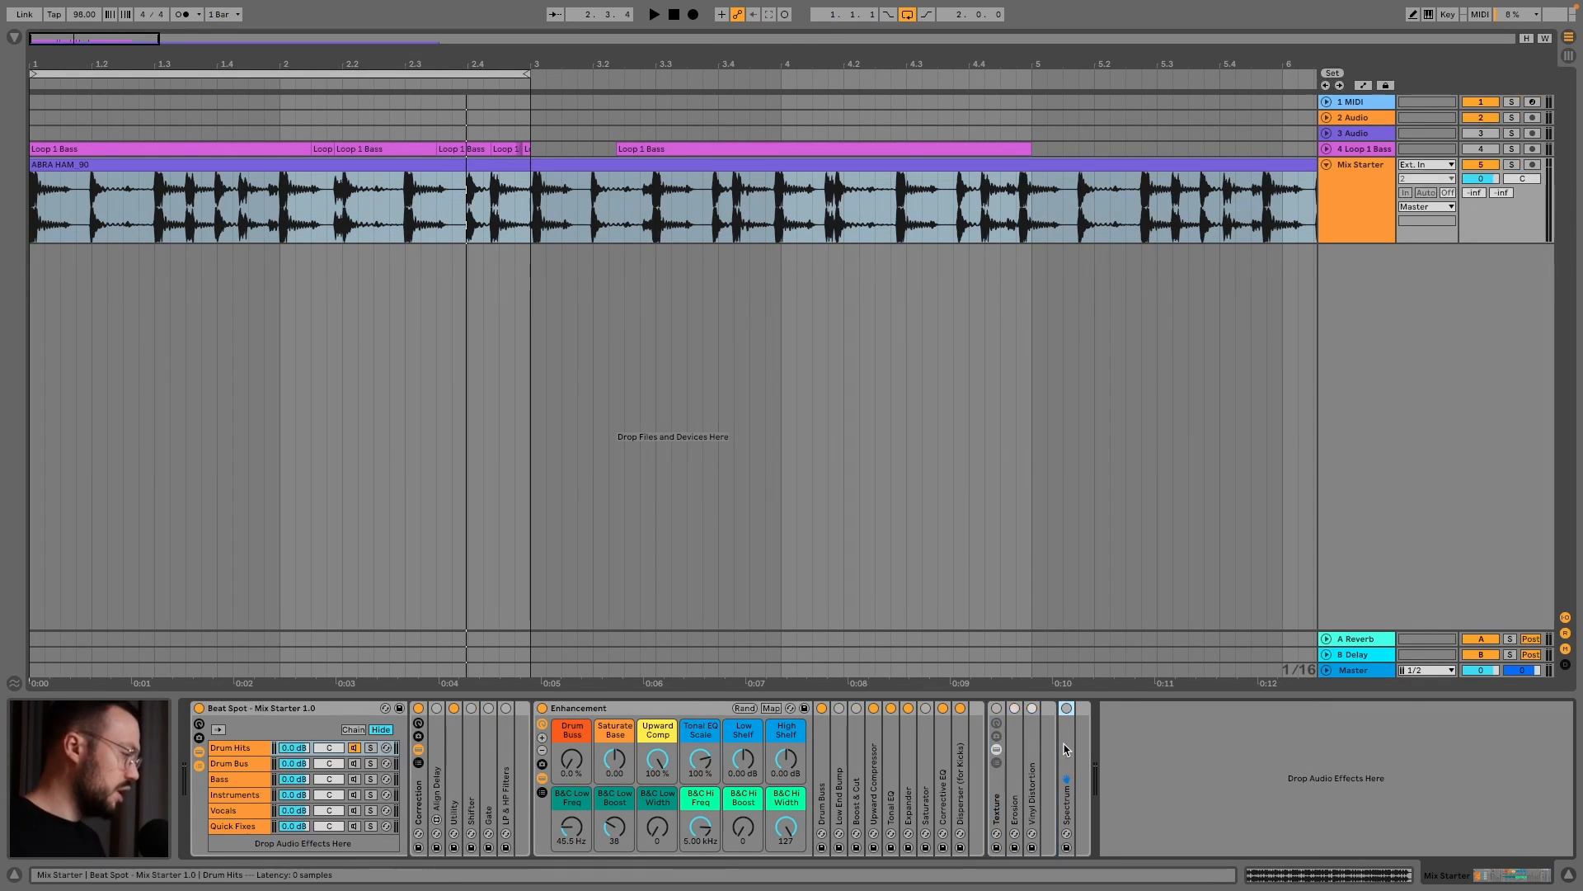
{"action": "double_click", "coordinate": [1064, 749]}
Show the Drum Bus chain and go through its Enhancement devices one by one, from Drum Buss to De-esser
{"action": "left_click", "coordinate": [248, 765]}
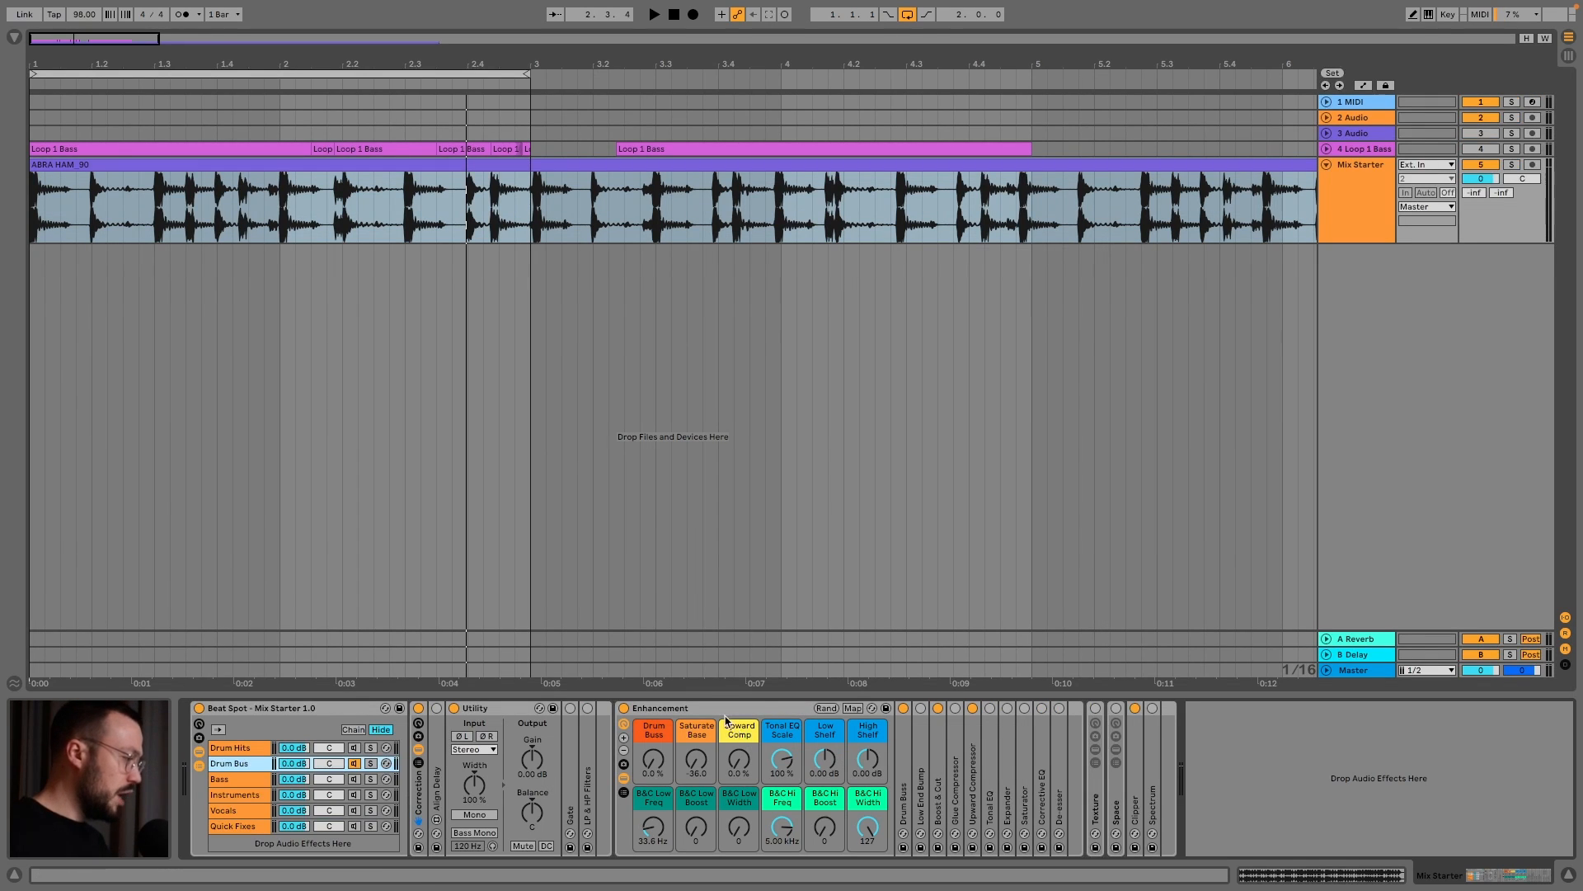
{"action": "left_click", "coordinate": [904, 769]}
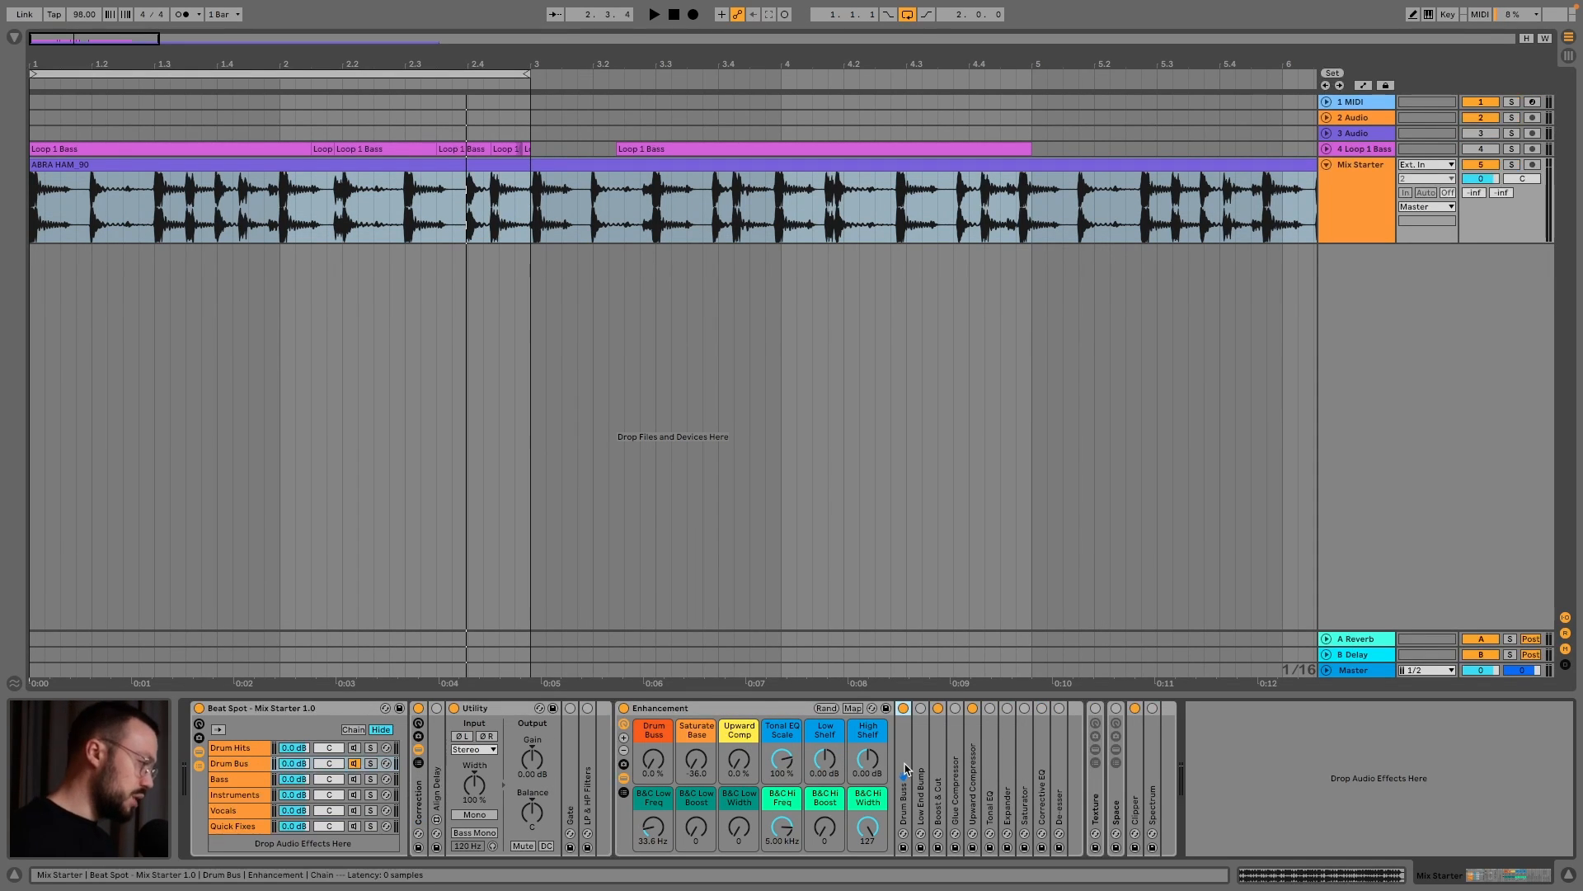
{"action": "key", "text": "Right"}
{"action": "key", "text": "Right"}
{"action": "key", "text": "Right"}
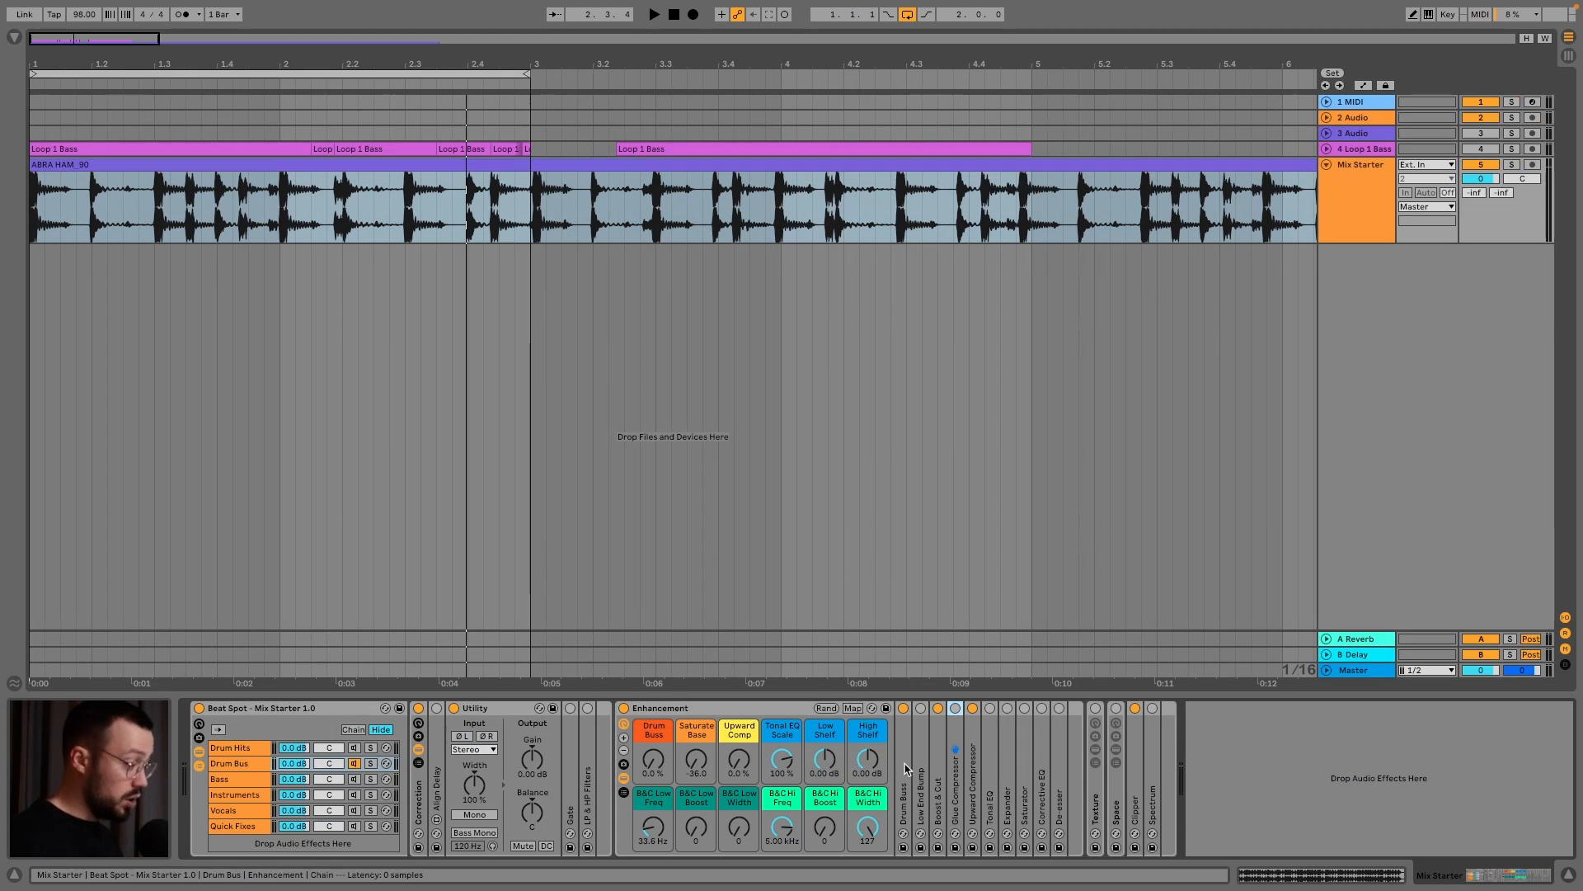
{"action": "key", "text": "Right"}
{"action": "key", "text": "Right"}
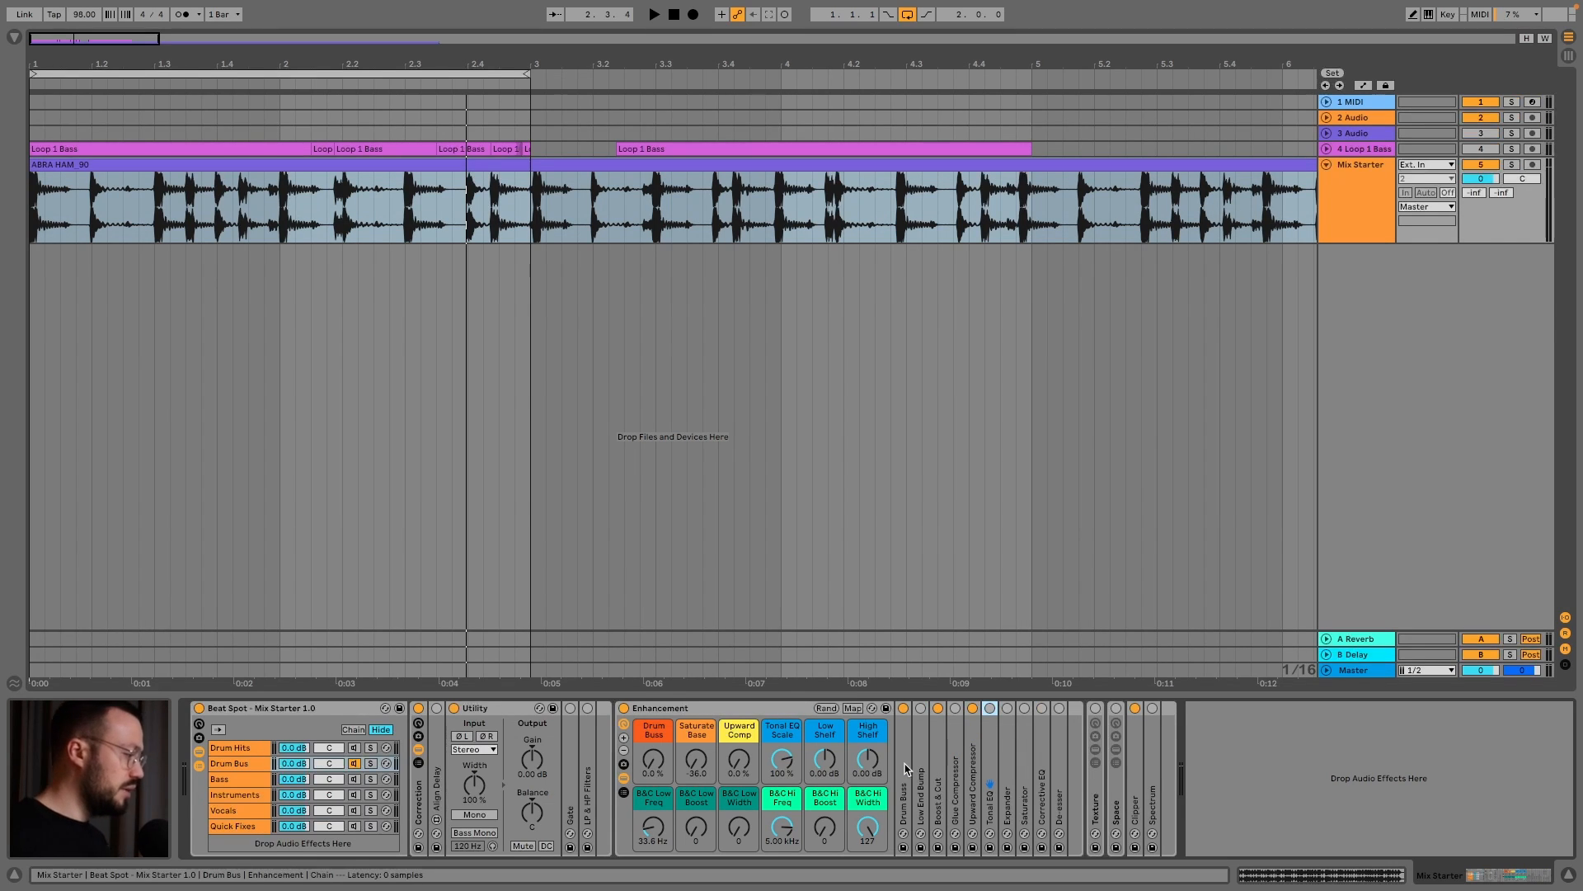
{"action": "key", "text": "Right"}
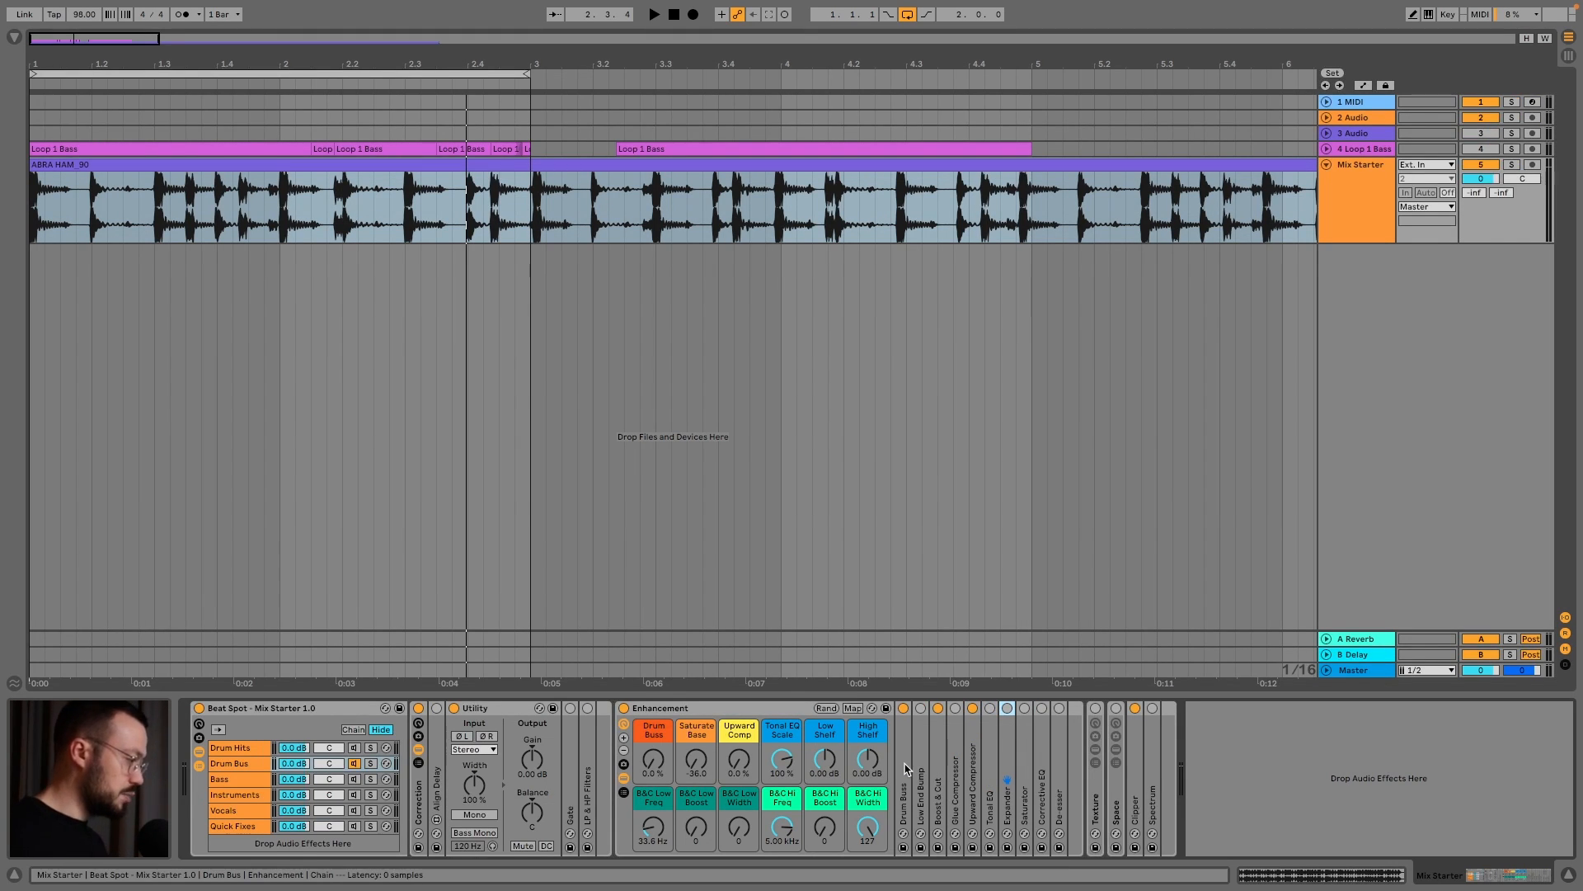
{"action": "key", "text": "Right"}
{"action": "key", "text": "Right"}
{"action": "key", "text": "Right"}
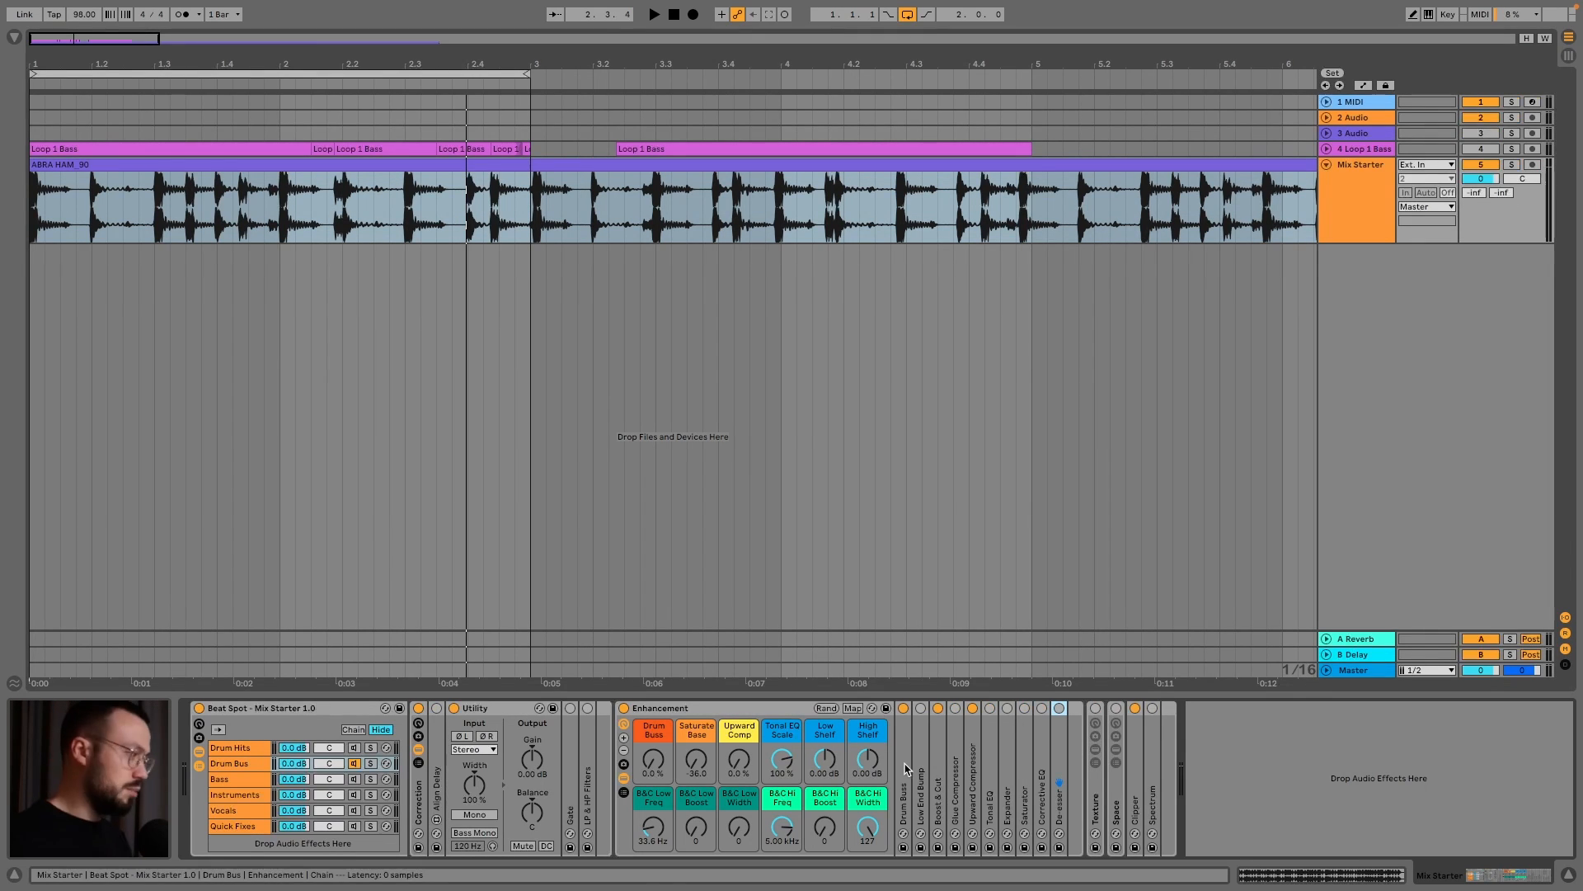
Inspect the Texture rack of the Drum Bus chain, collapse it, and expand the Space rack
{"action": "double_click", "coordinate": [1094, 790]}
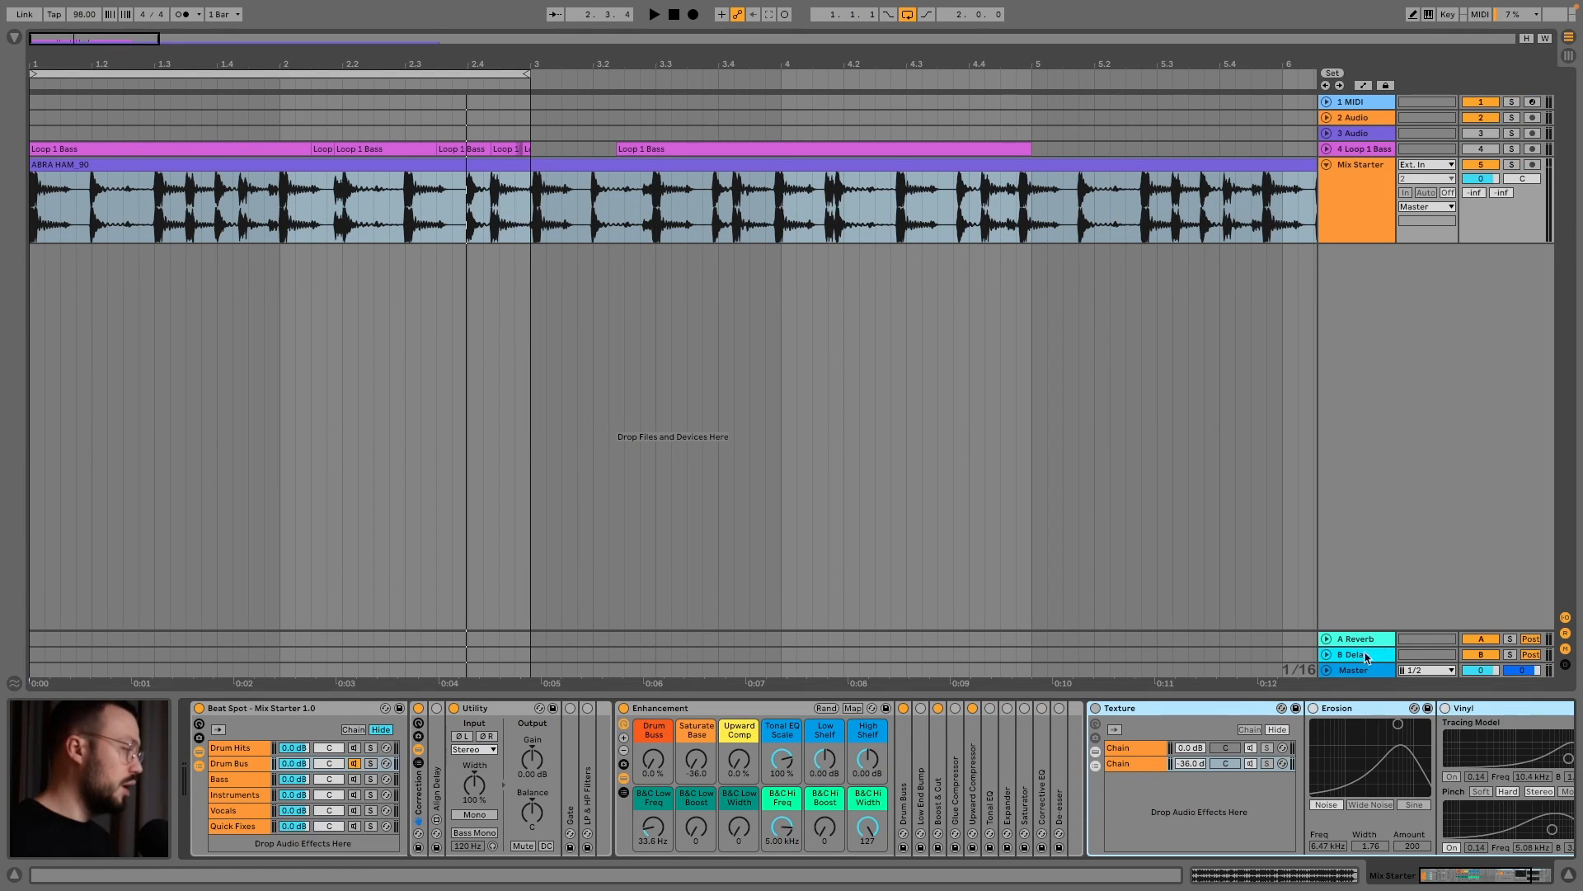
{"action": "double_click", "coordinate": [1180, 711]}
{"action": "left_click", "coordinate": [1117, 797]}
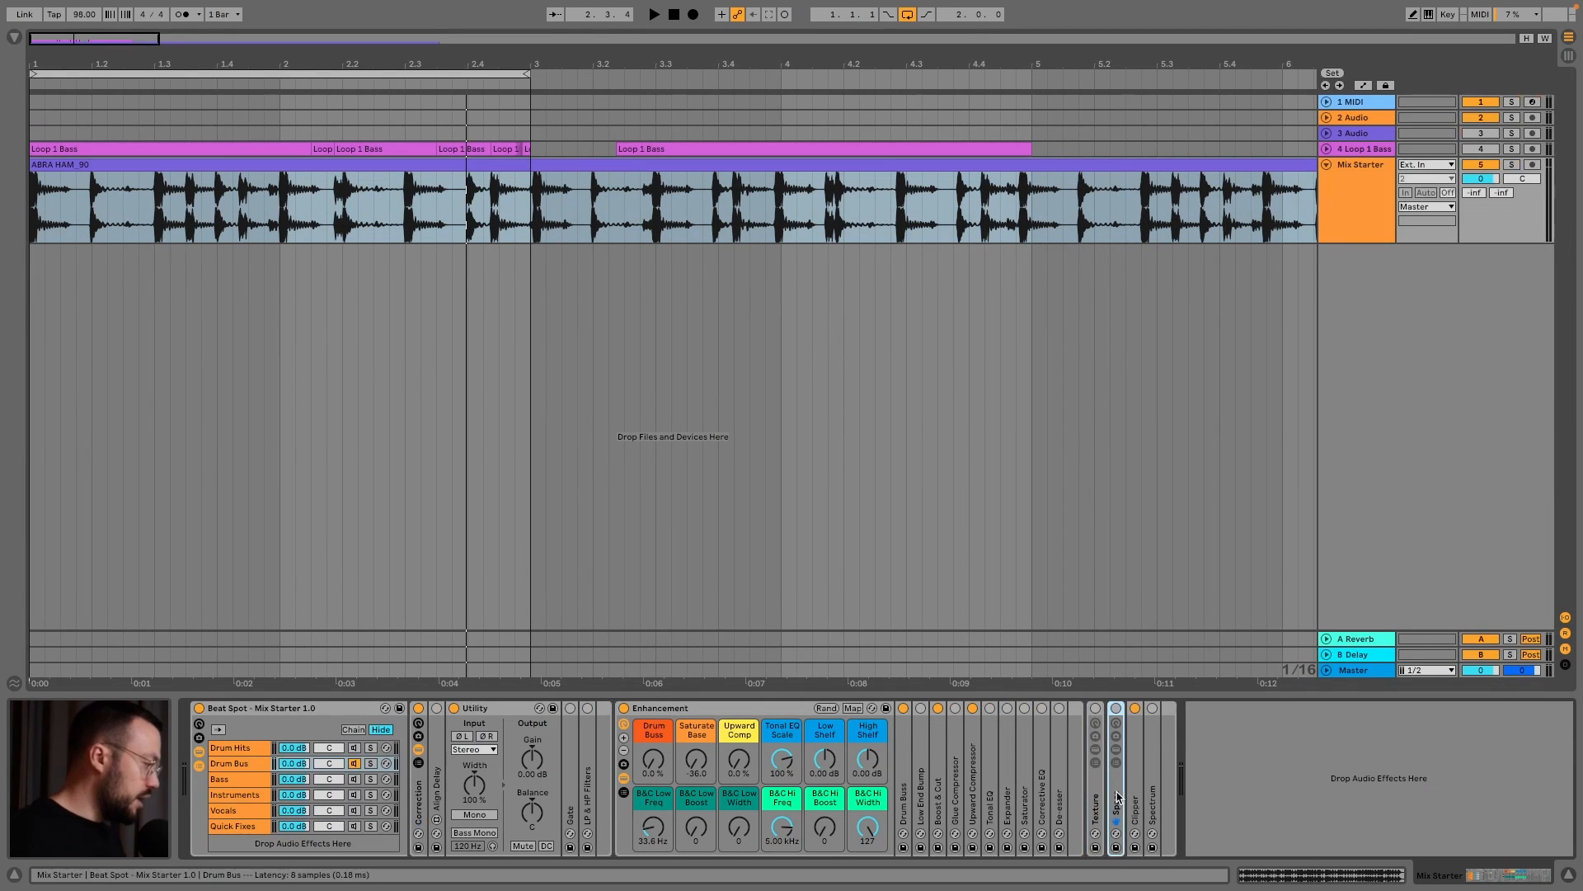
{"action": "double_click", "coordinate": [1117, 796]}
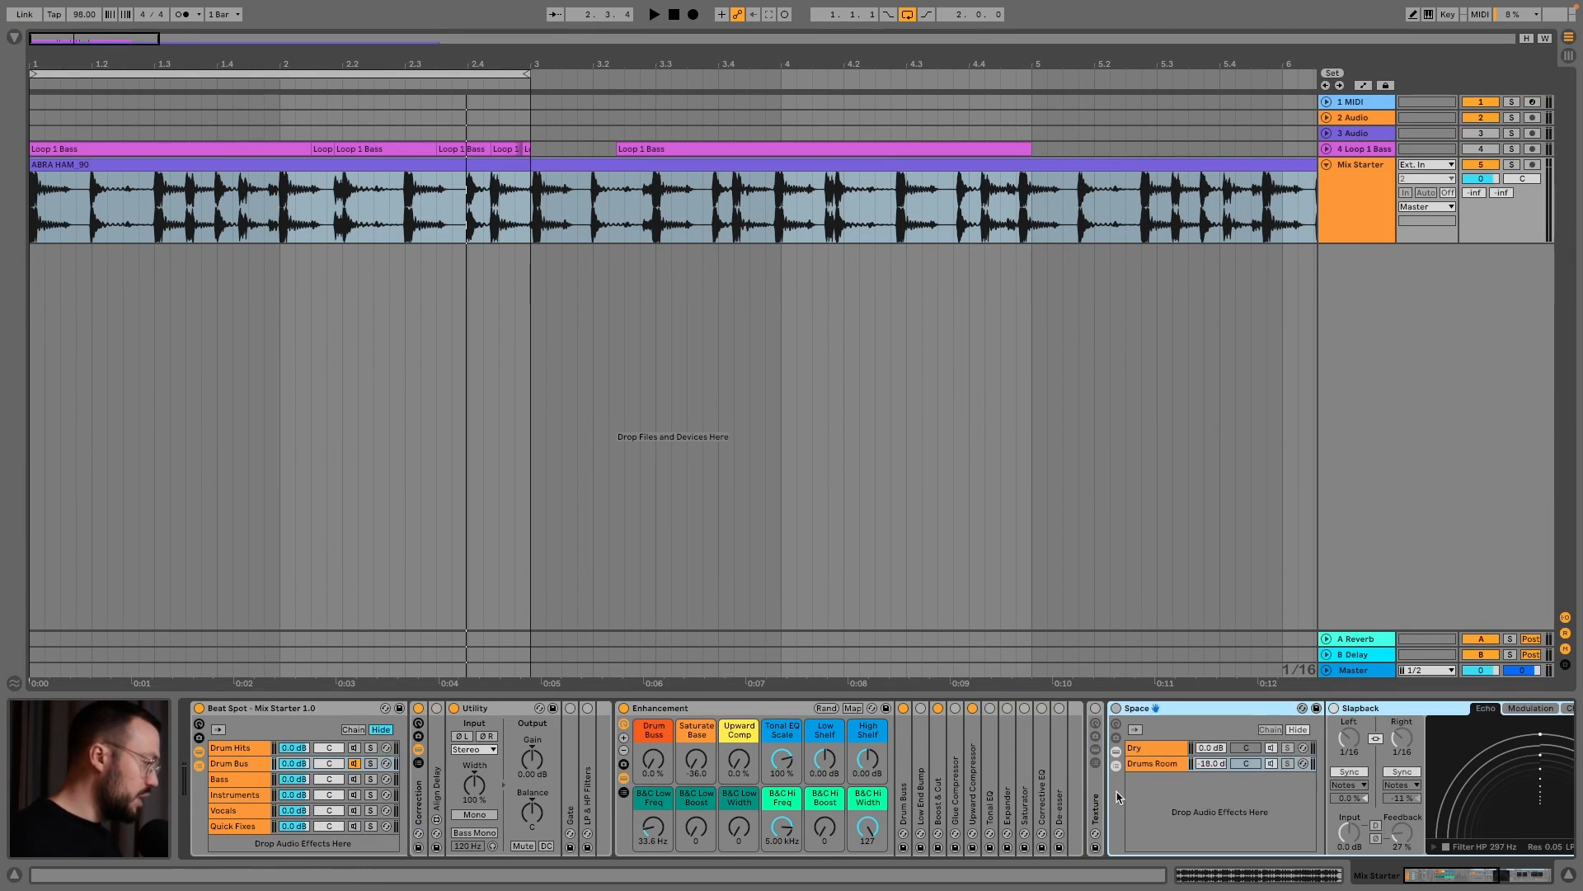
Examine the Dry and Drums Room chains of the Space rack, including the Slapback and Drums Room devices
{"action": "left_click", "coordinate": [1149, 749]}
{"action": "left_click", "coordinate": [1152, 763]}
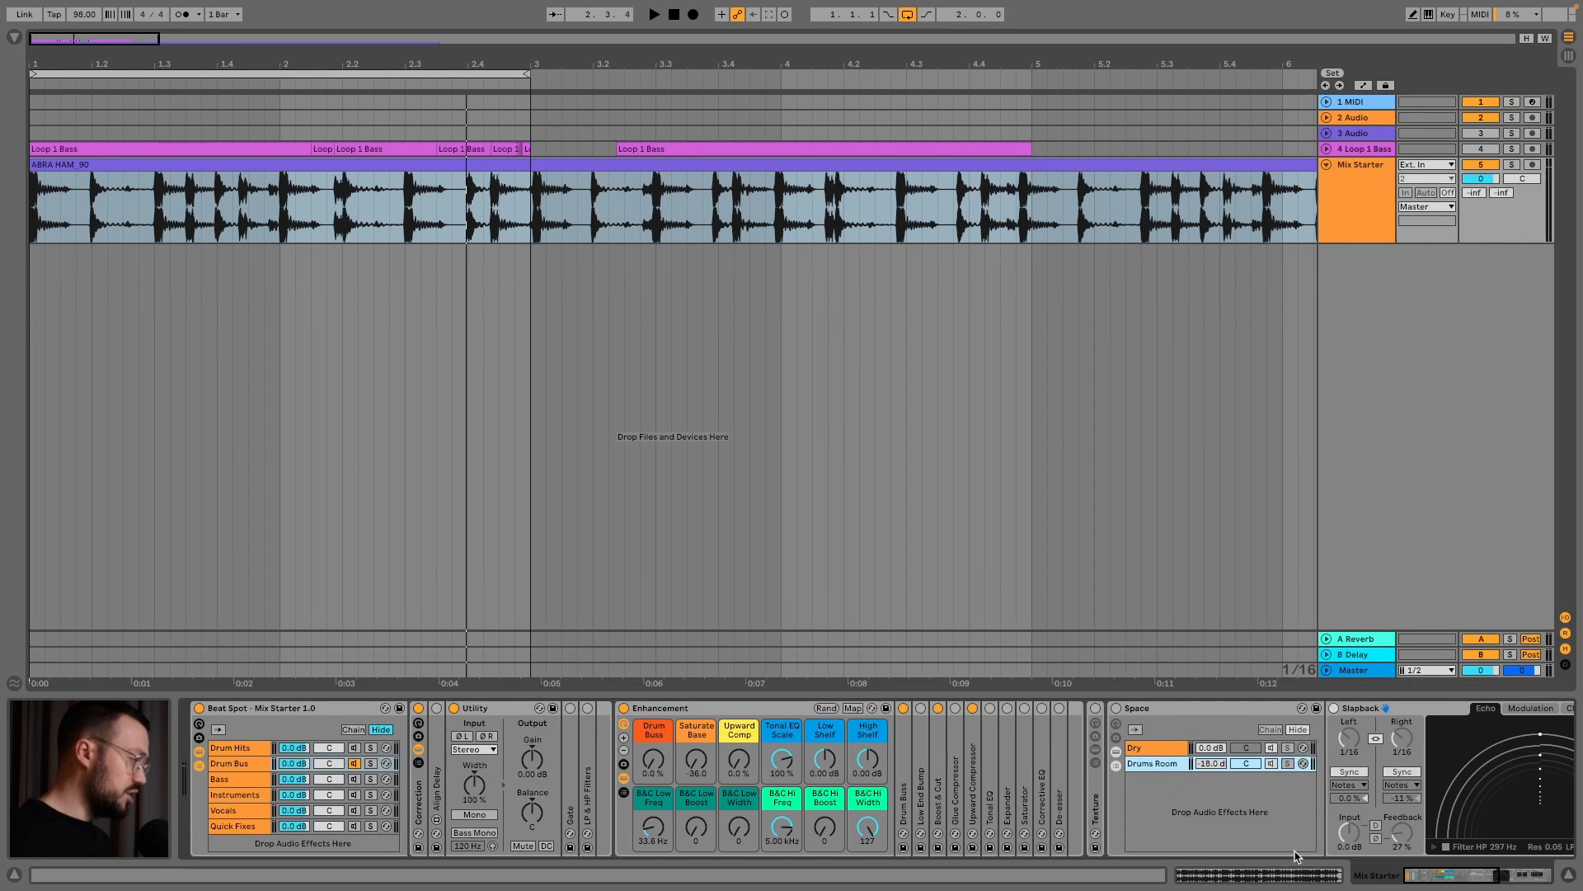
{"action": "left_click", "coordinate": [1468, 876]}
{"action": "left_click_drag", "start_coordinate": [1468, 872], "coordinate": [1509, 871]}
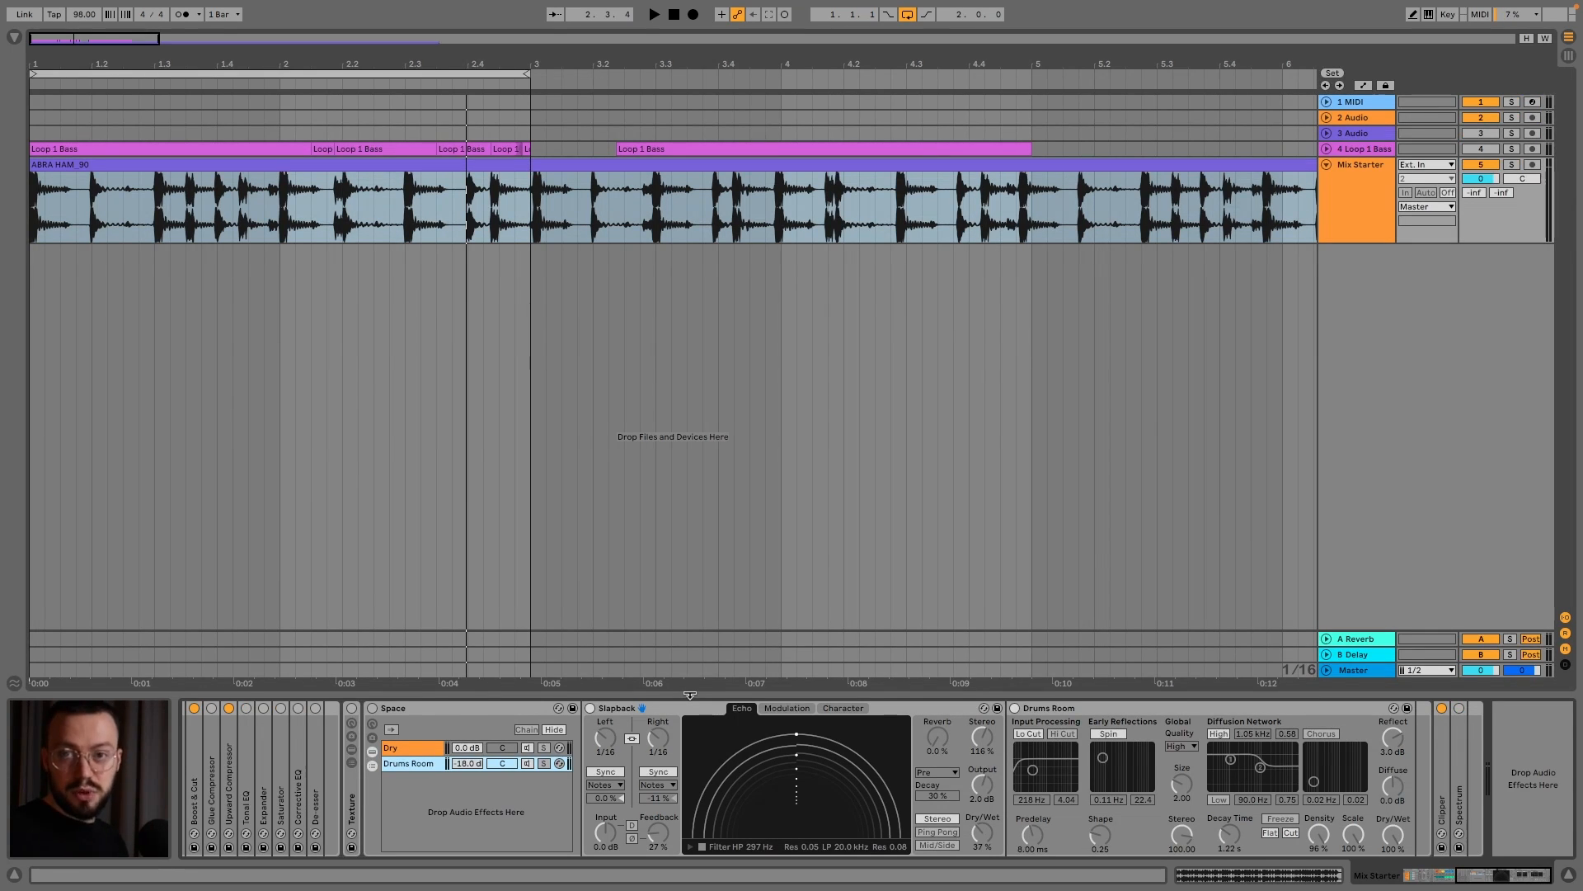
Collapse the Space rack and show the Bass chain of the Mix Starter rack
{"action": "double_click", "coordinate": [444, 707]}
{"action": "double_click", "coordinate": [392, 759]}
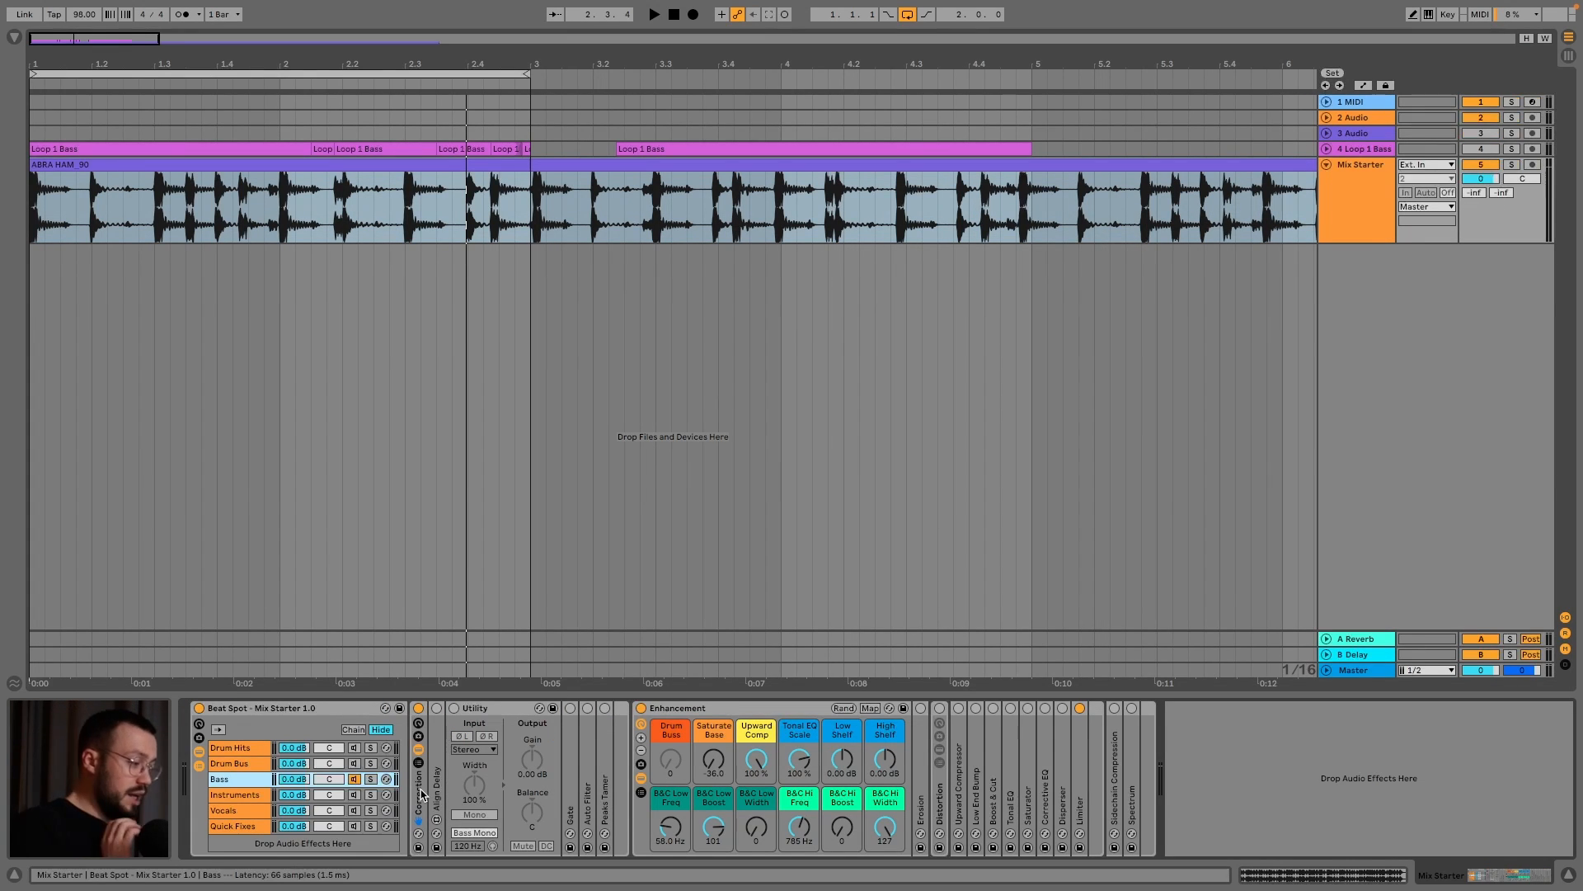
Inspect the Auto Filter and Peaks Tamer devices in the Bass chain's Correction rack, leaving both collapsed
{"action": "double_click", "coordinate": [588, 747]}
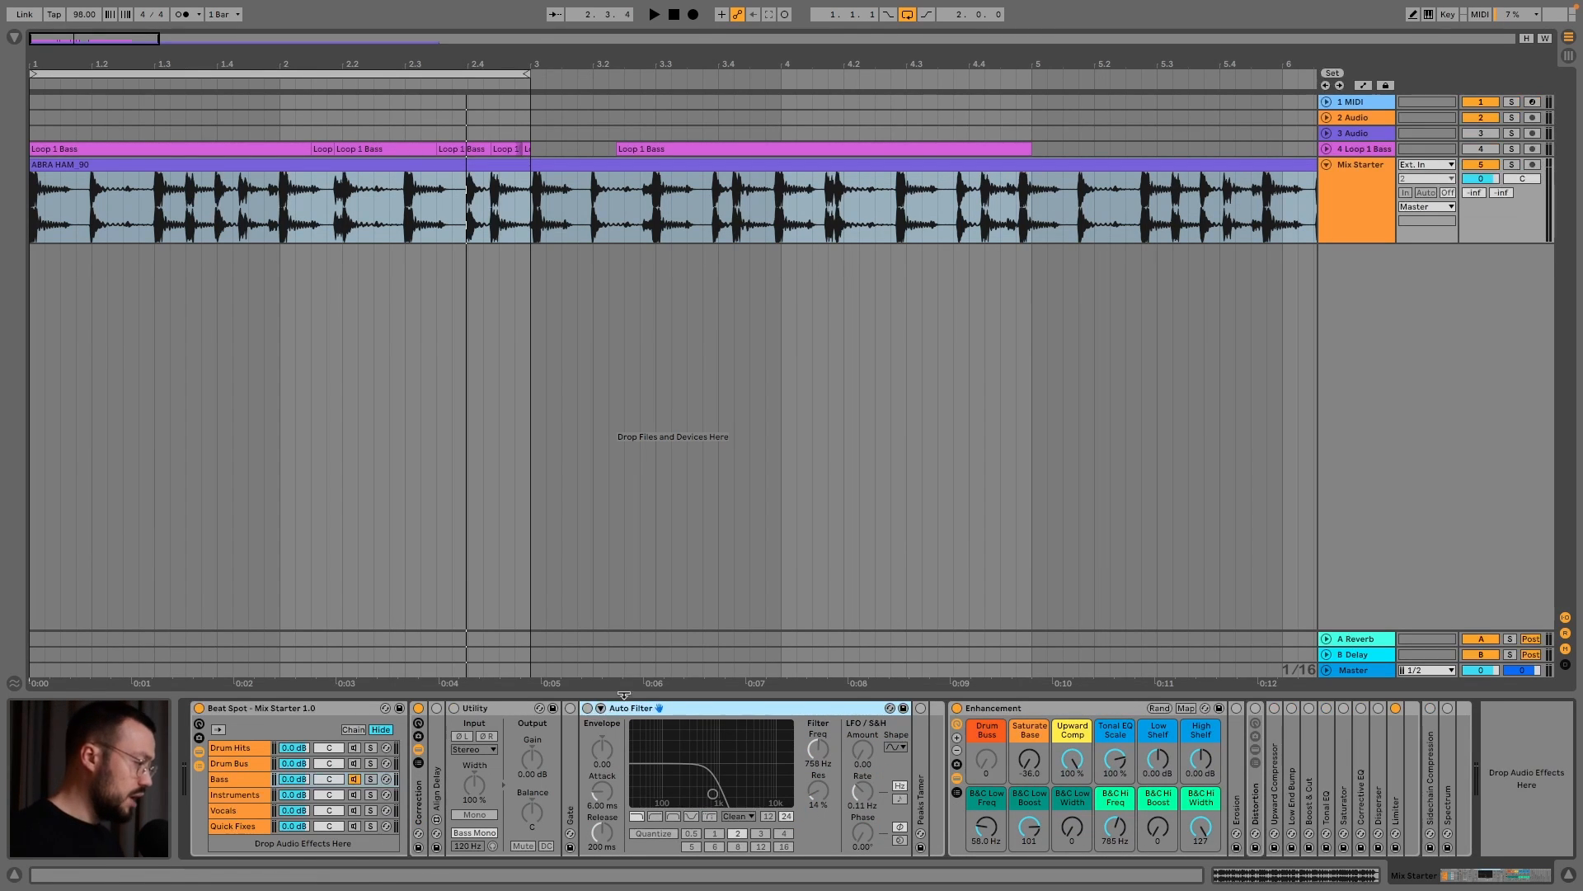
{"action": "double_click", "coordinate": [620, 708]}
{"action": "double_click", "coordinate": [607, 730]}
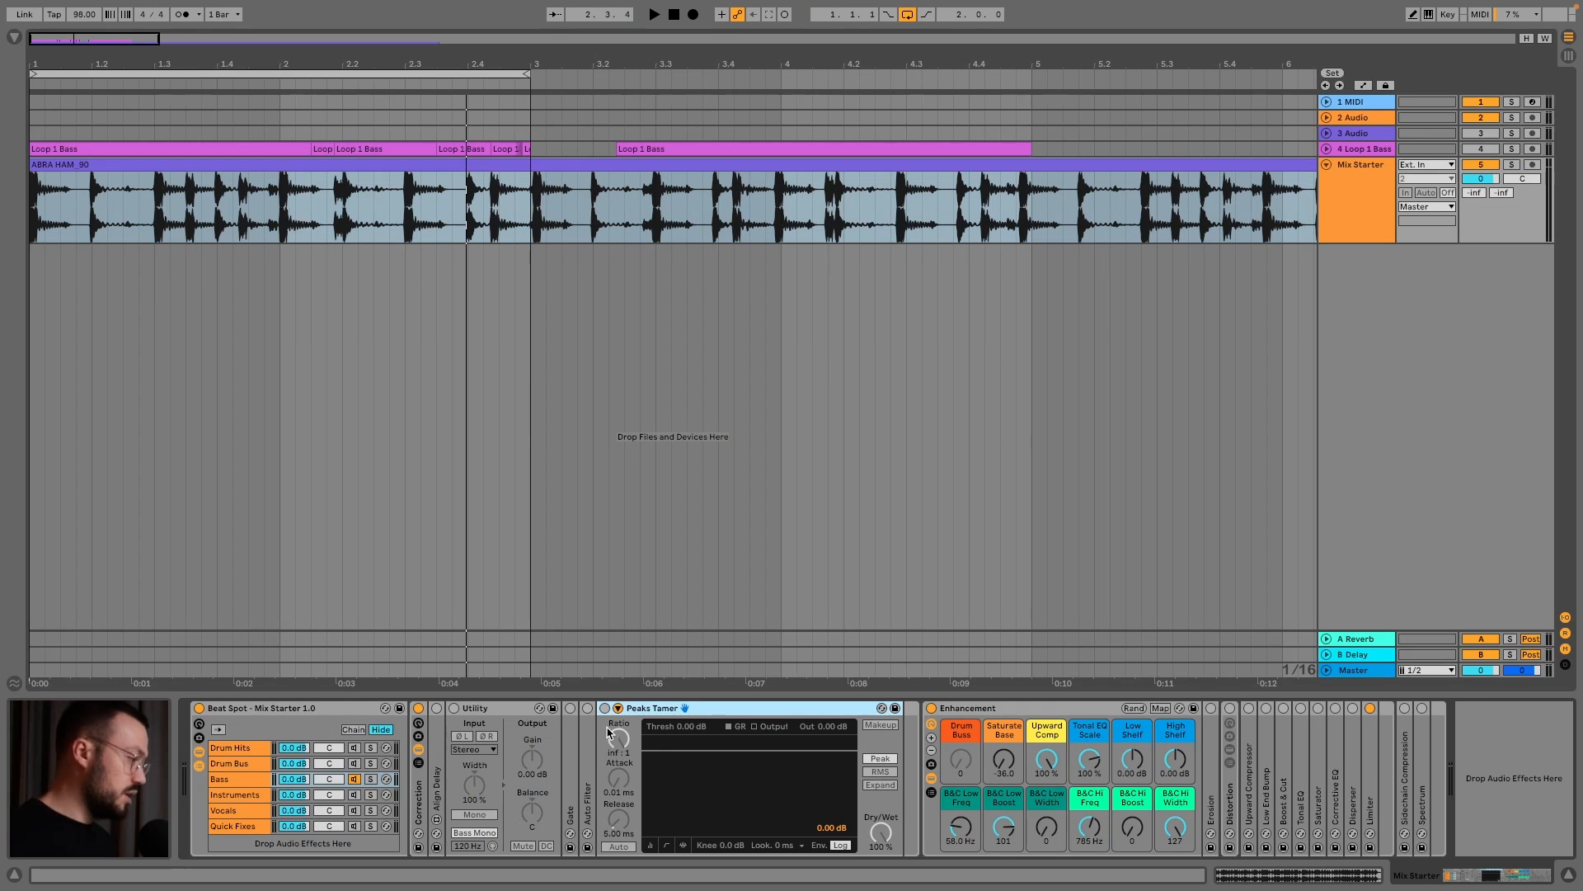
{"action": "double_click", "coordinate": [687, 709]}
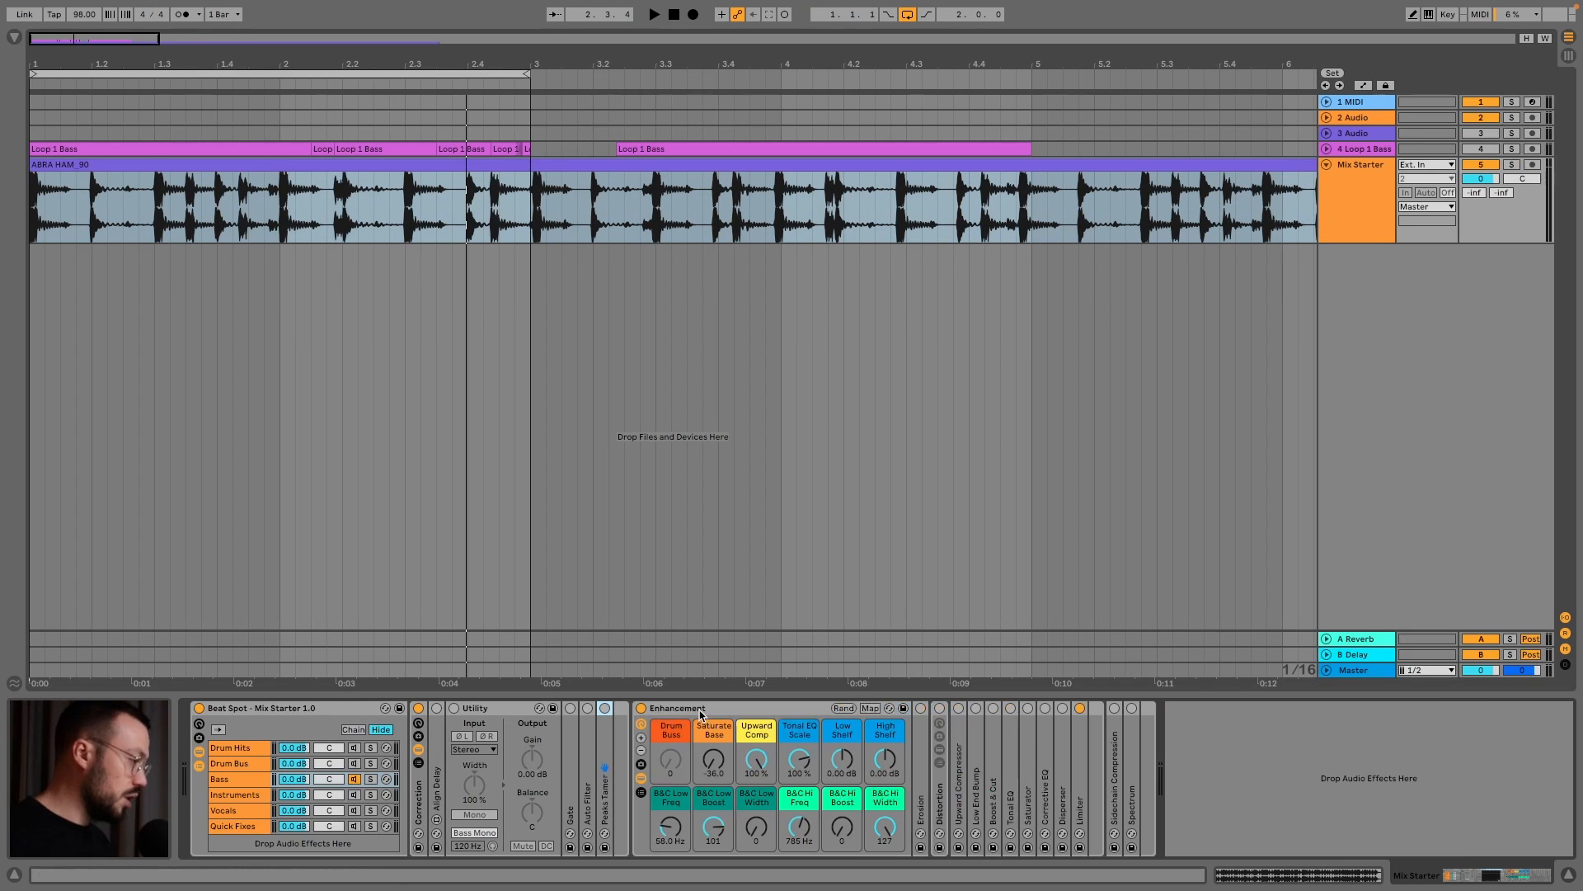
Inspect the Erosion device and the Distortion rack within the Bass chain's Enhancement rack, collapsing each after viewing
{"action": "double_click", "coordinate": [923, 770]}
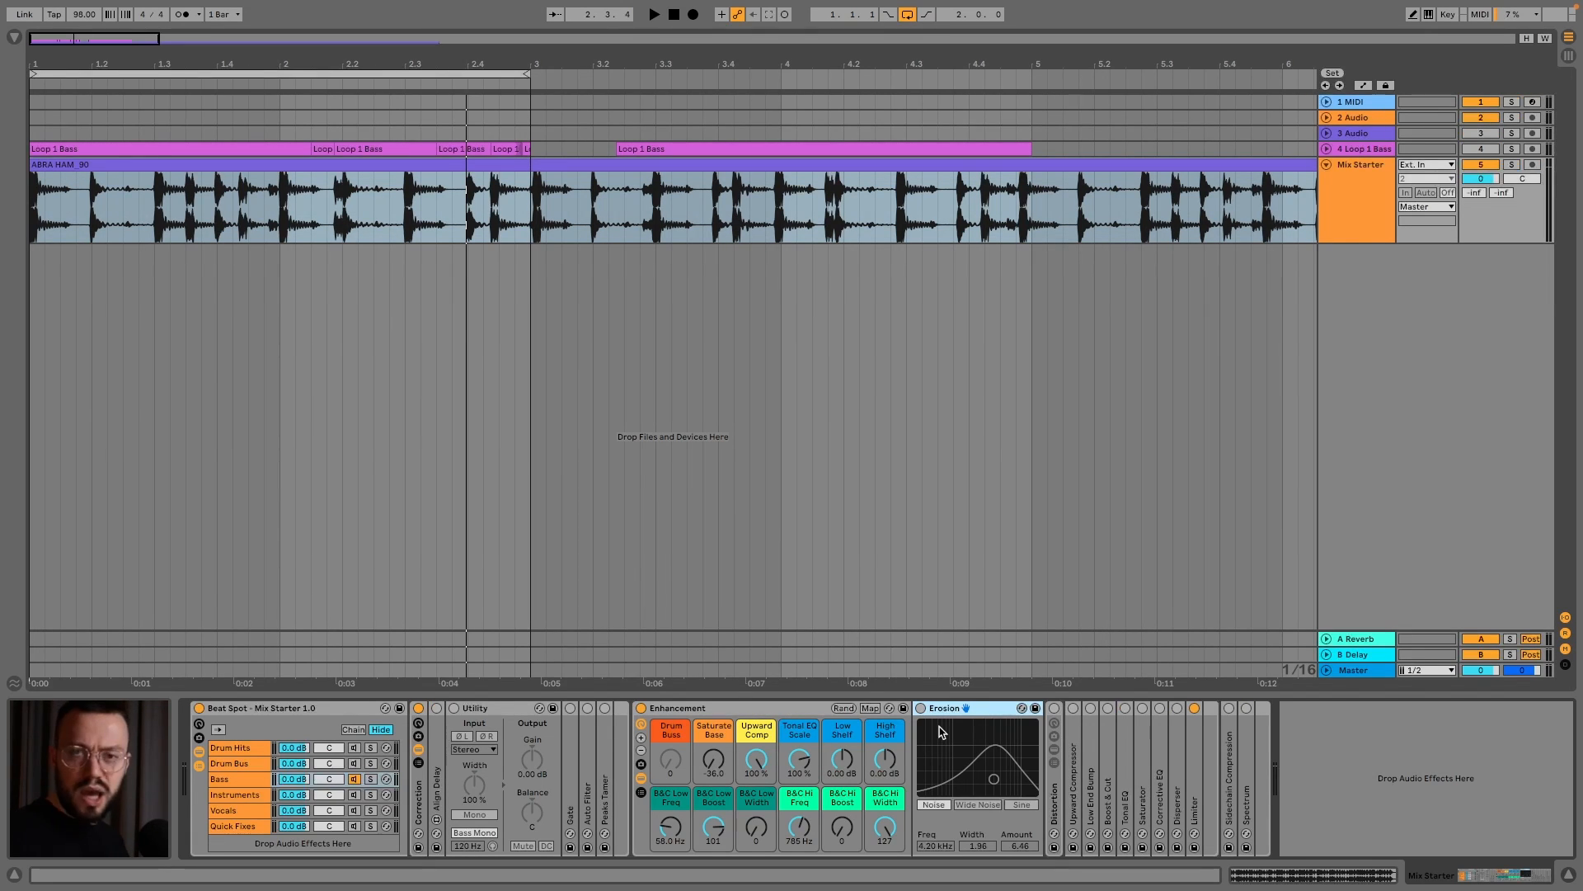
{"action": "double_click", "coordinate": [943, 714]}
{"action": "double_click", "coordinate": [944, 783]}
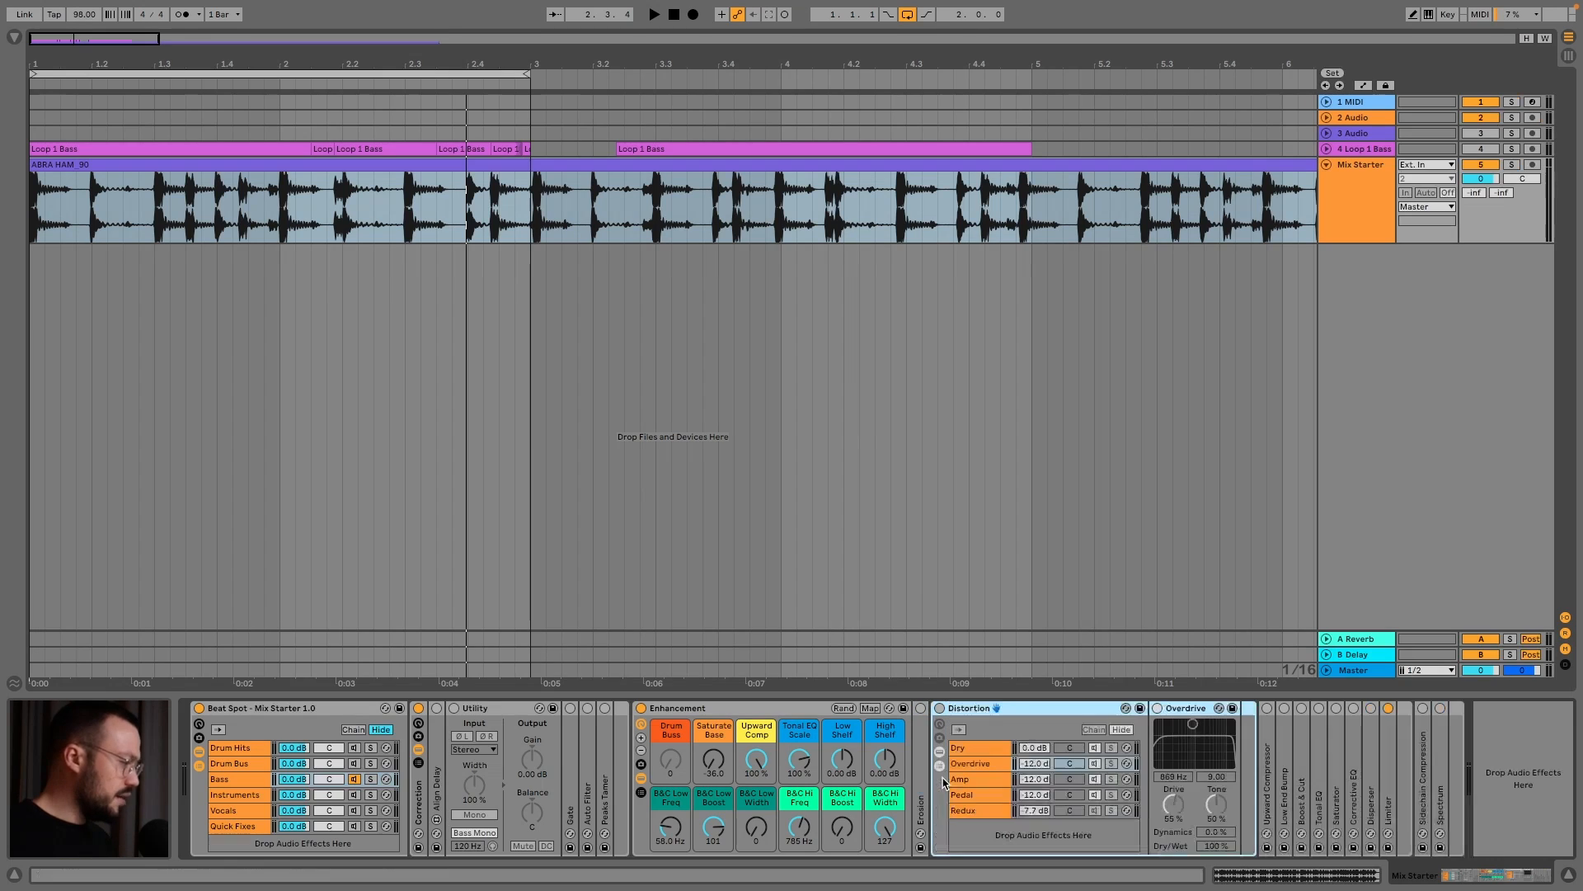
{"action": "double_click", "coordinate": [965, 711]}
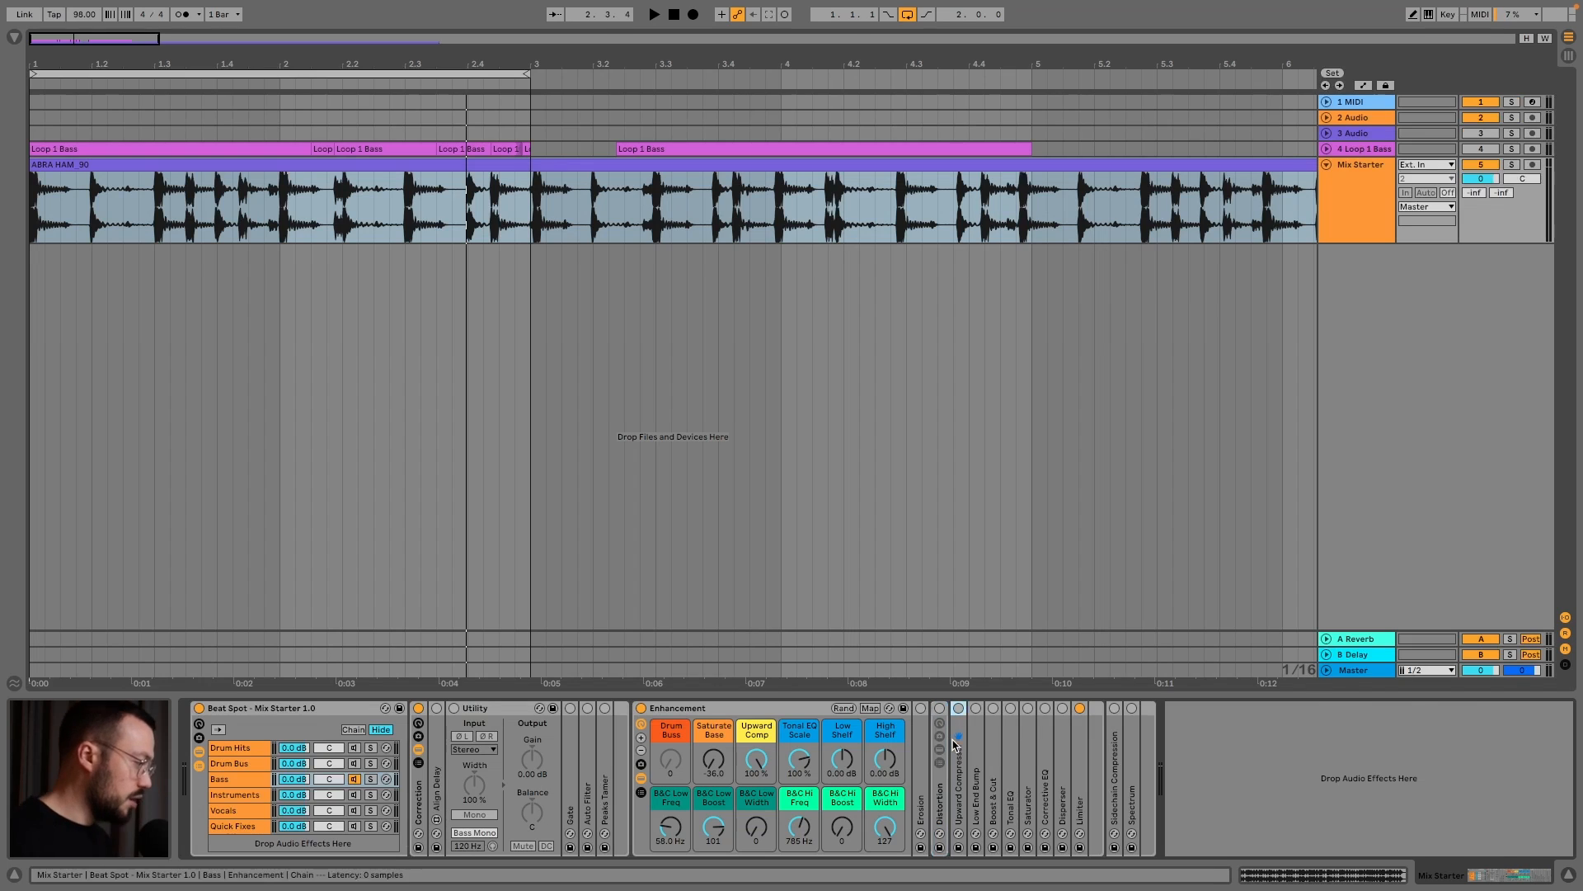
Examine the Upward Compressor of the Bass chain and point out the Low End Bump and Boost & Cut devices
{"action": "double_click", "coordinate": [955, 745]}
{"action": "double_click", "coordinate": [1075, 710]}
{"action": "left_click", "coordinate": [979, 750]}
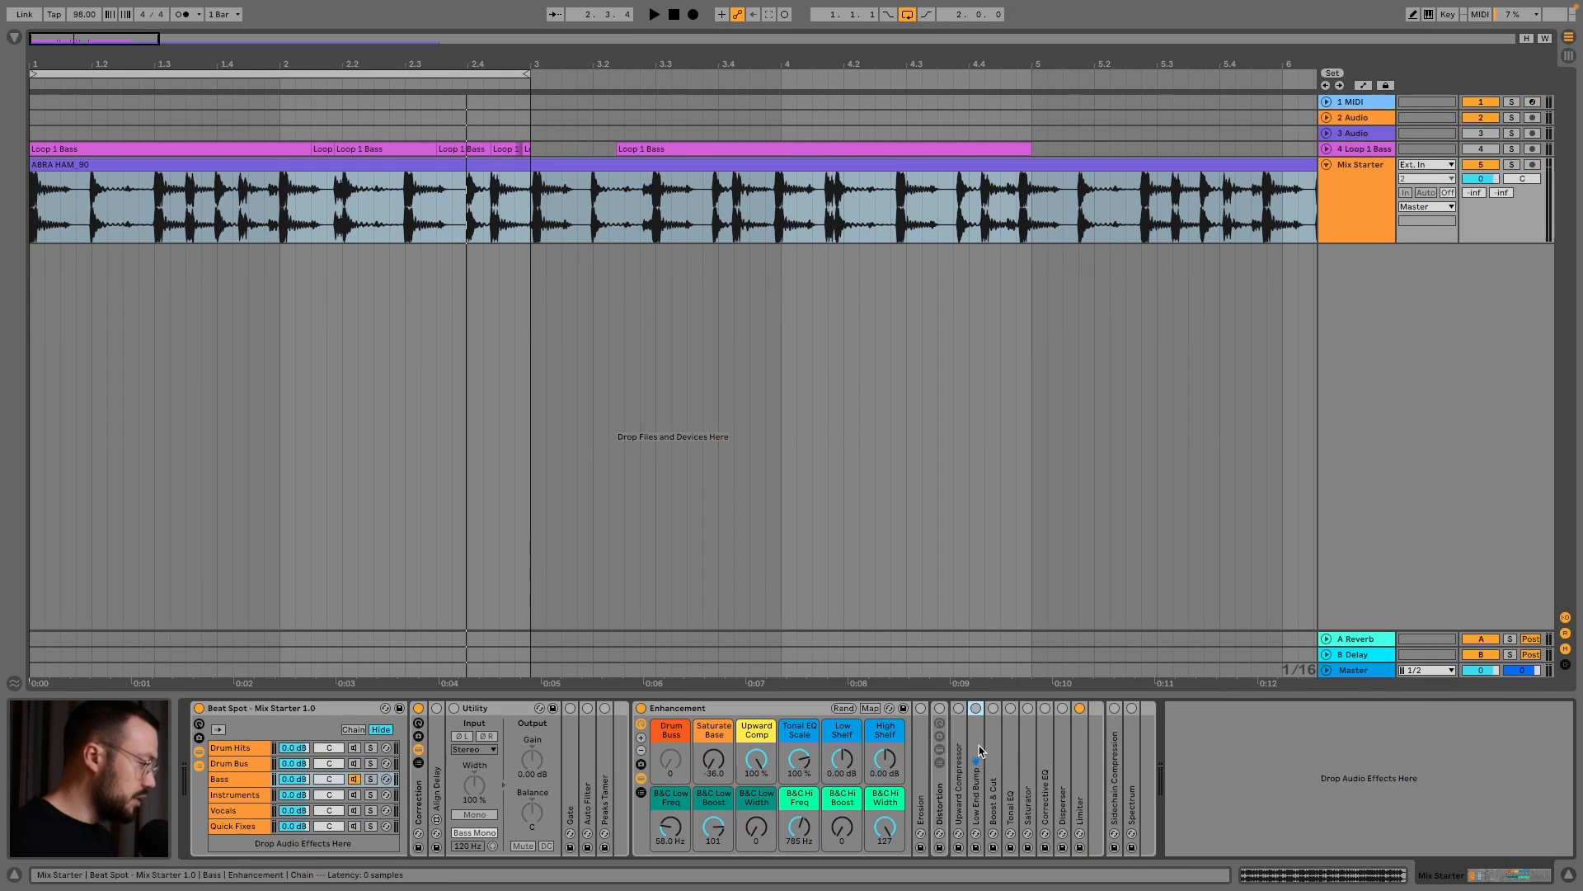
{"action": "left_click", "coordinate": [993, 751]}
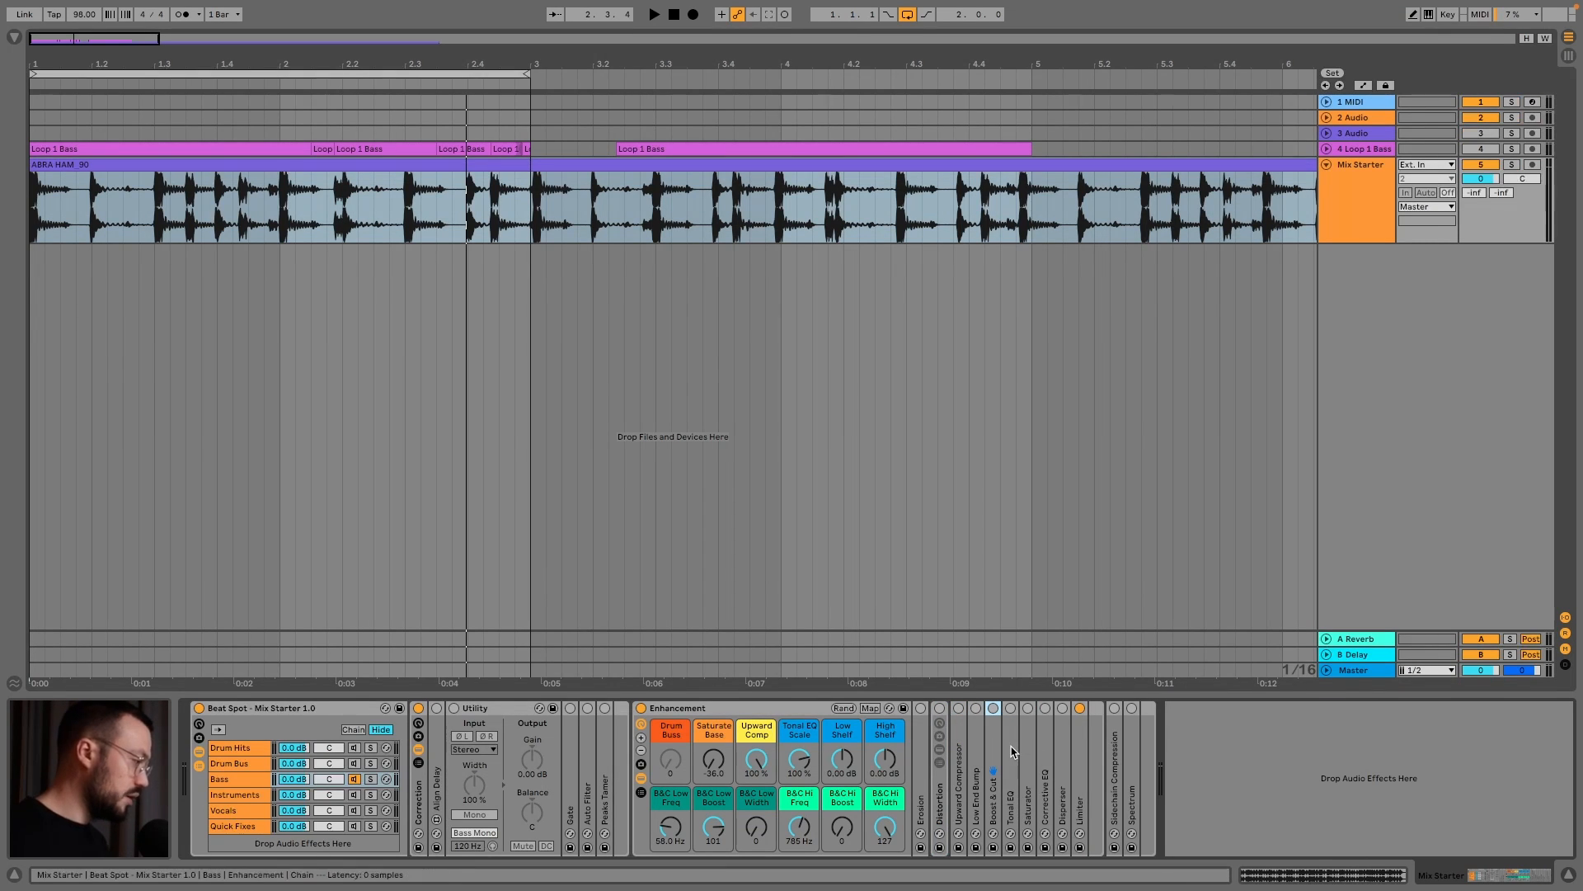
Go through the remaining Bass chain devices, including Corrective EQ, Disperser and Sidechain Compression, collapsing each after viewing
{"action": "double_click", "coordinate": [1028, 750]}
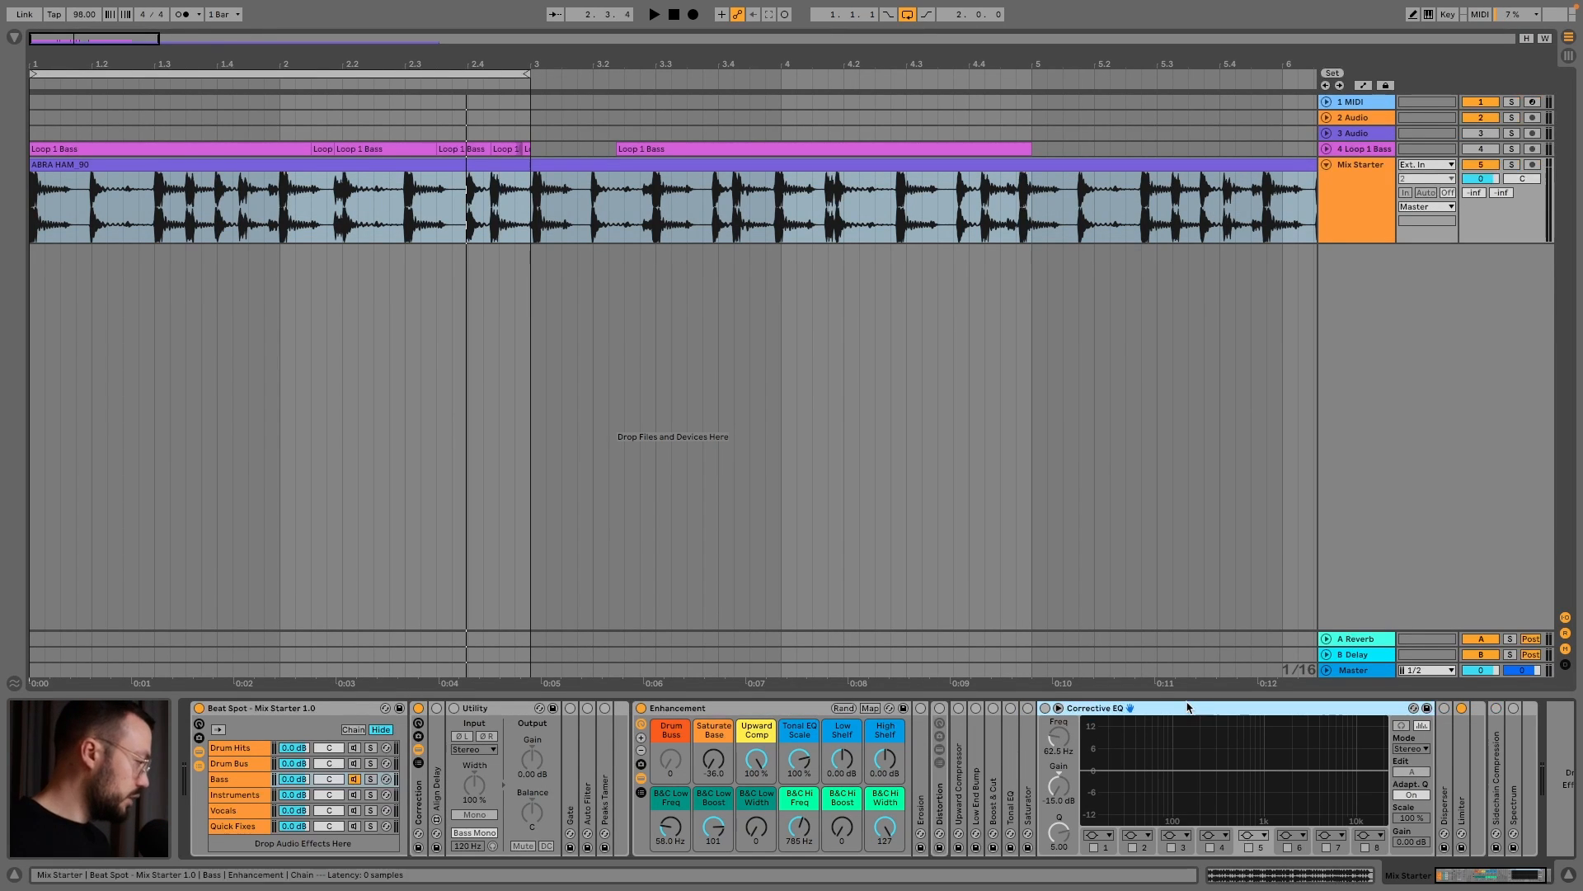
{"action": "double_click", "coordinate": [1192, 710]}
{"action": "double_click", "coordinate": [1065, 767]}
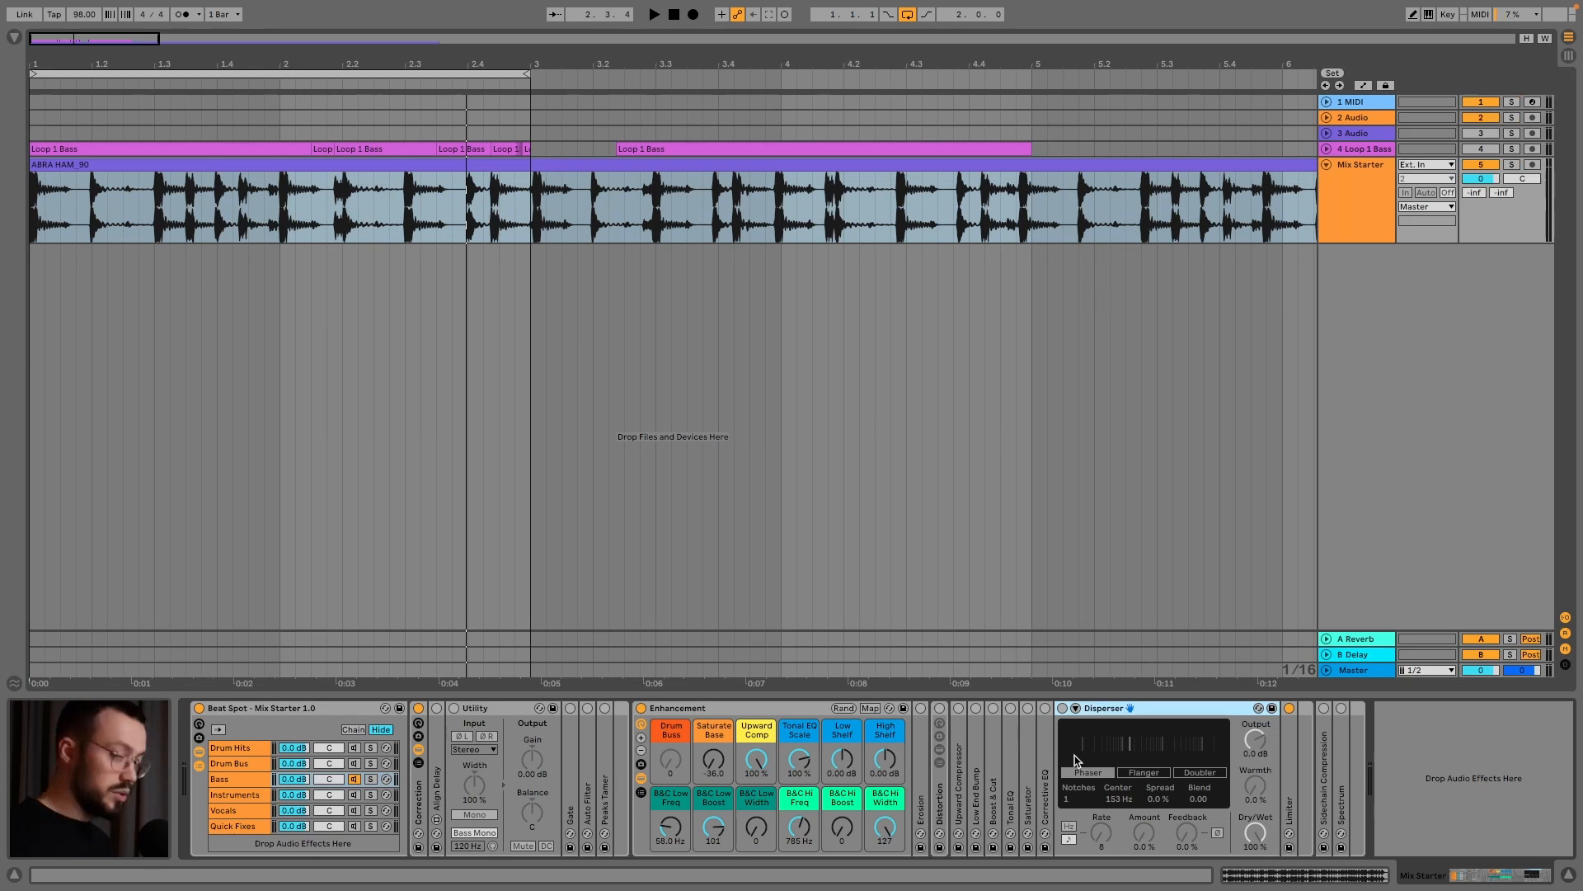
{"action": "double_click", "coordinate": [1123, 709]}
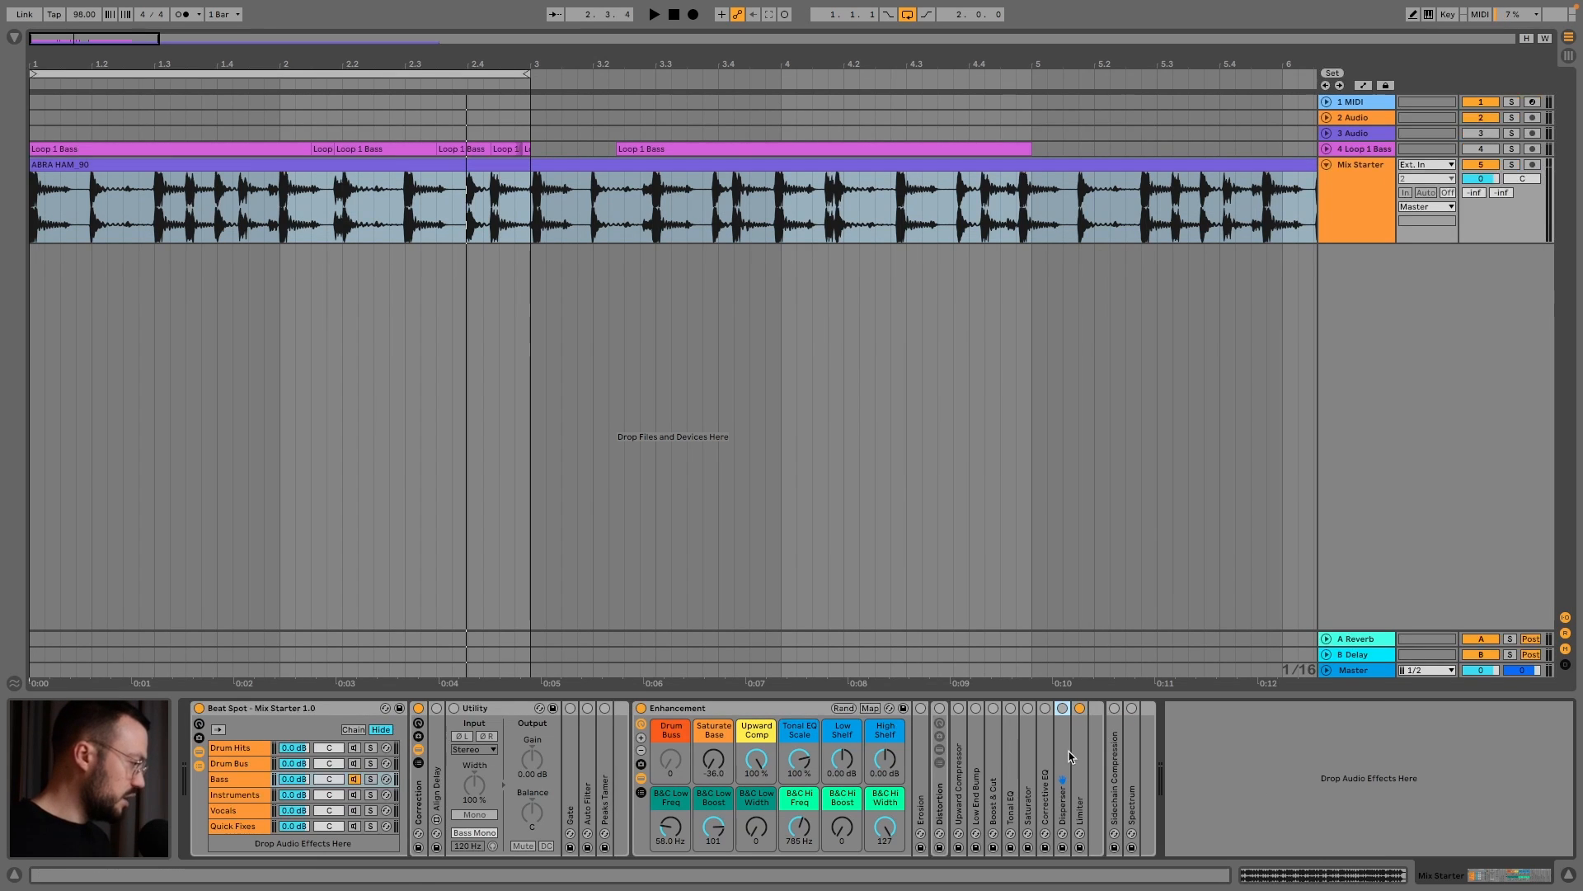
{"action": "double_click", "coordinate": [1118, 752]}
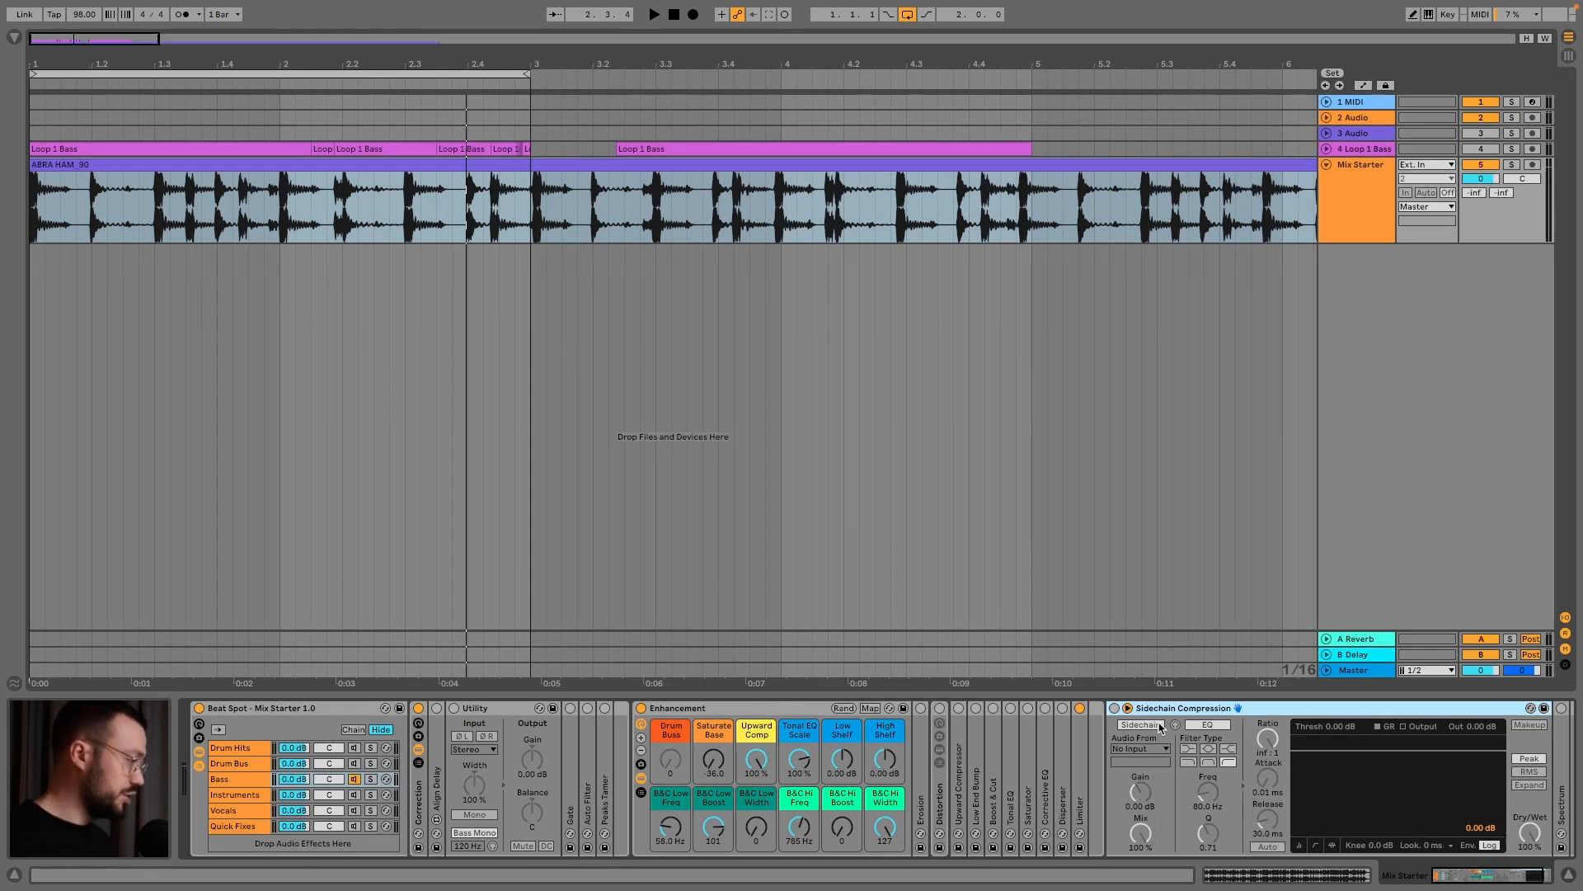
{"action": "double_click", "coordinate": [1163, 709]}
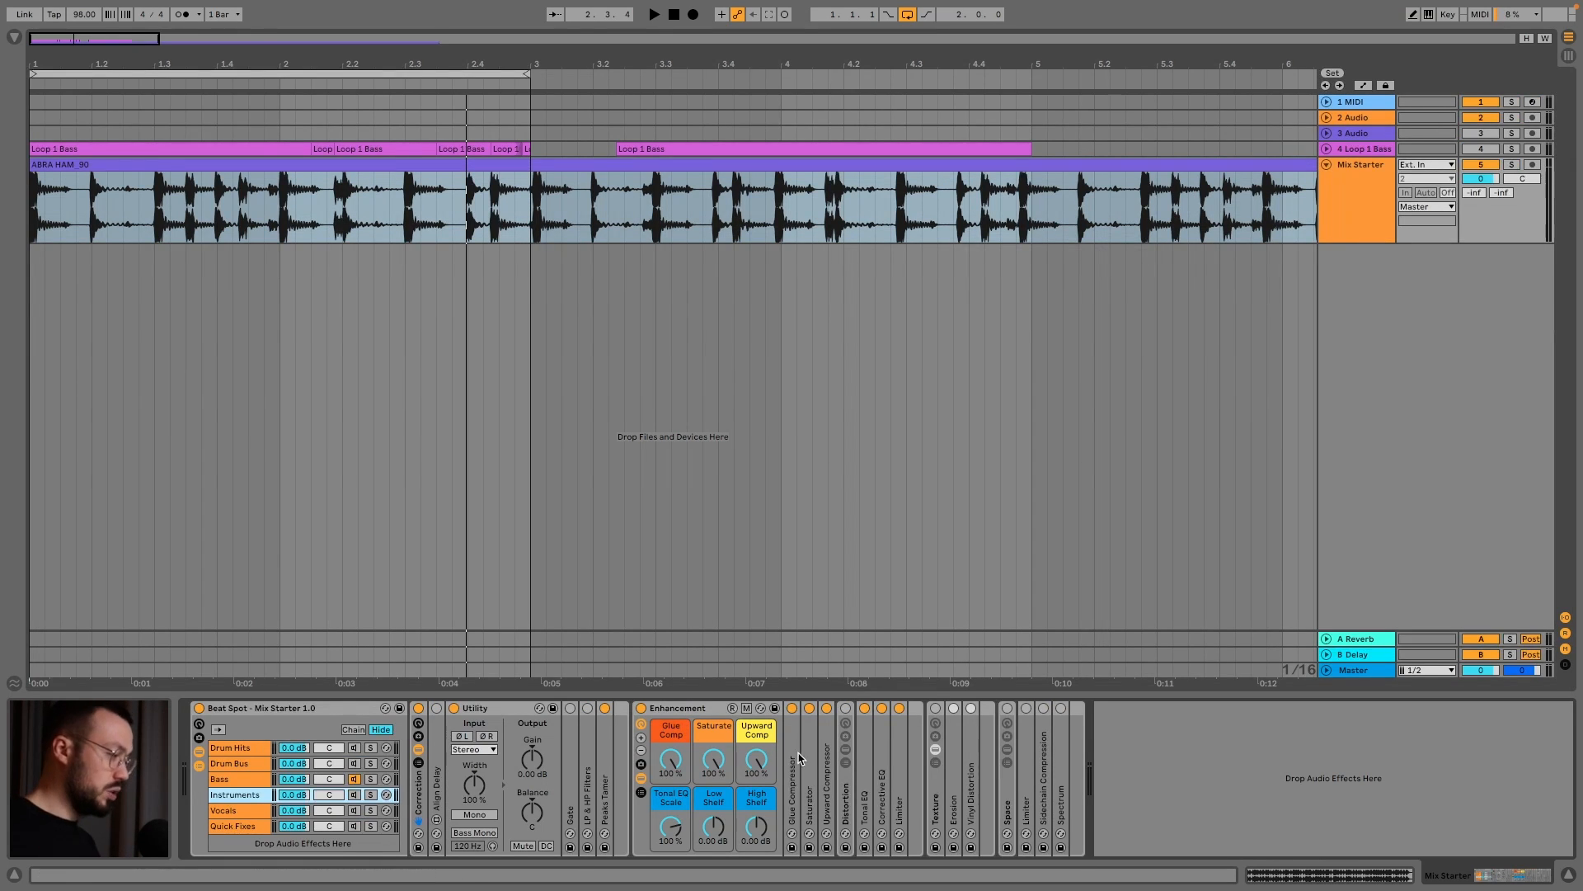
In the Instruments chain, inspect the Distortion rack and Enhancement Limiter, and expand the Space rack to show its Wet chain
{"action": "double_click", "coordinate": [848, 796]}
{"action": "double_click", "coordinate": [889, 709]}
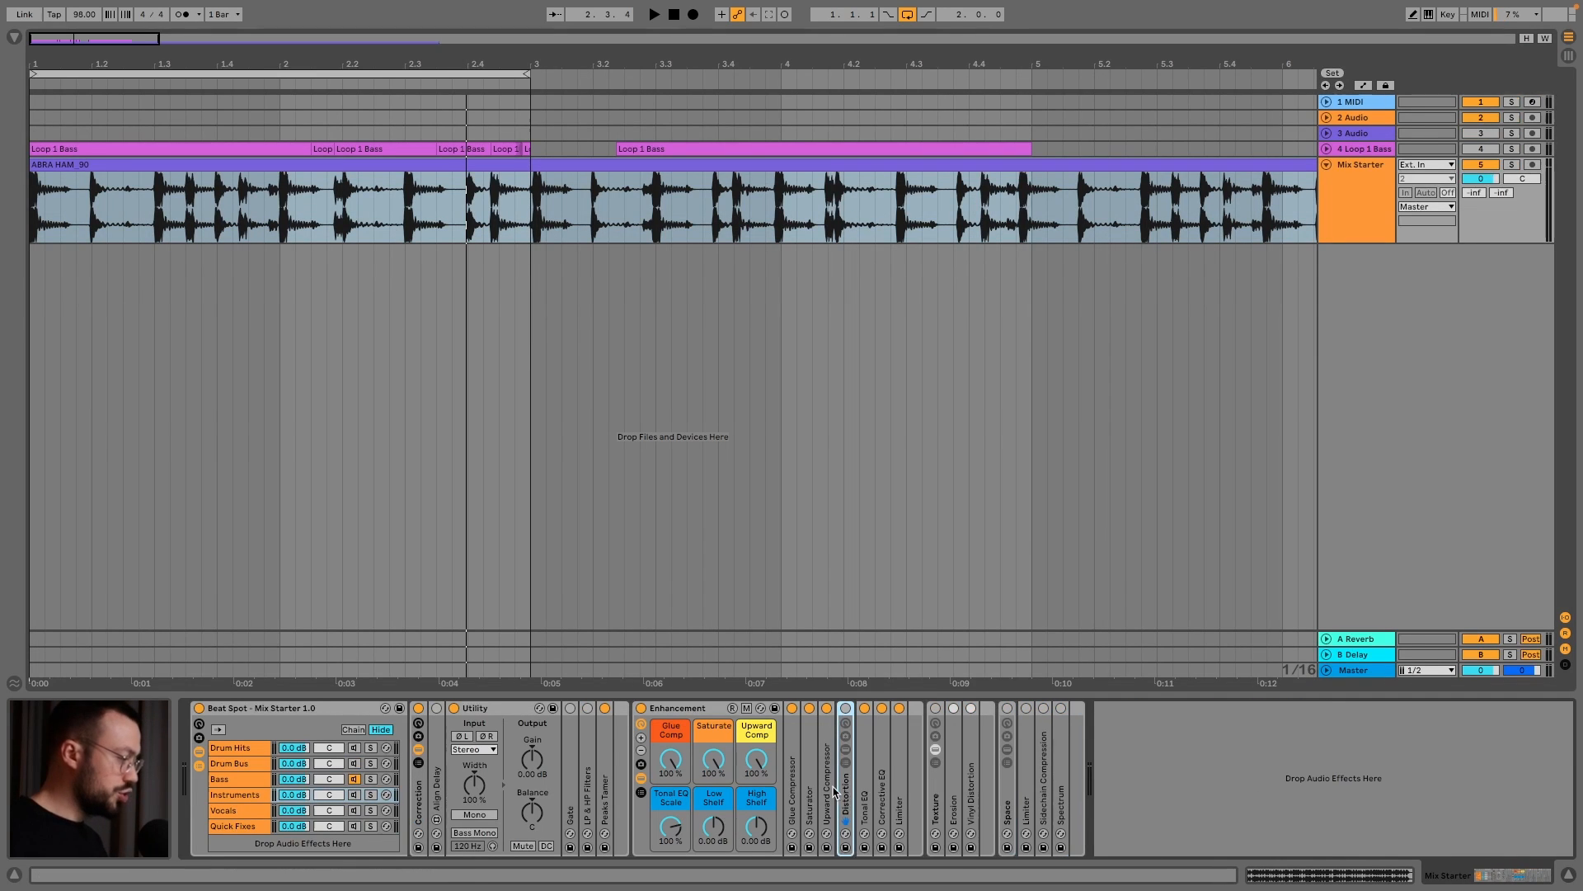
{"action": "left_click", "coordinate": [898, 772]}
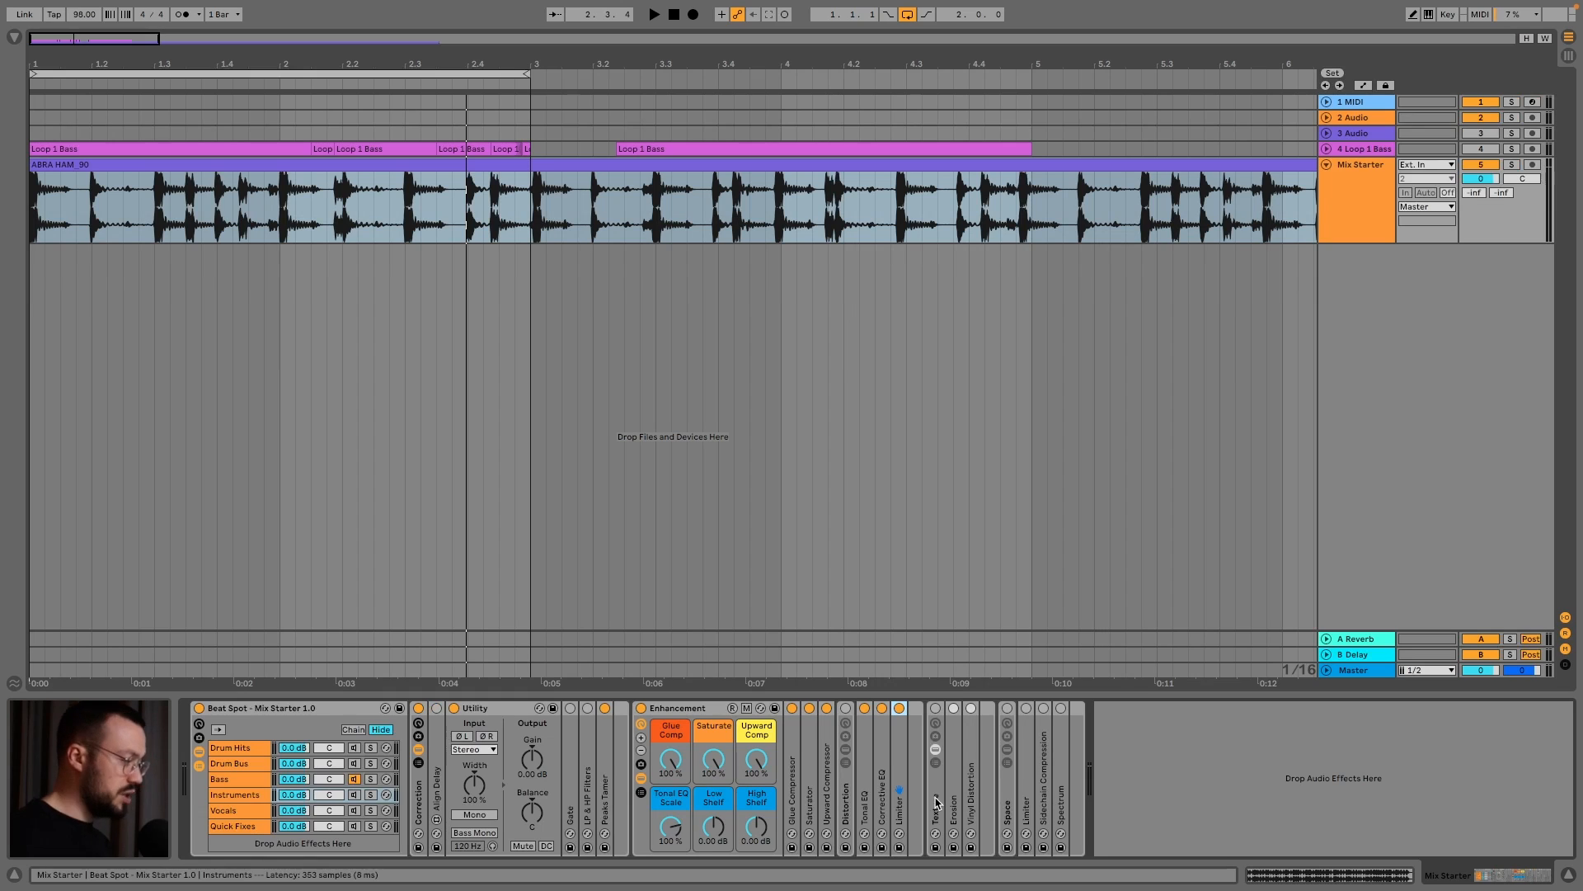
{"action": "double_click", "coordinate": [1008, 782]}
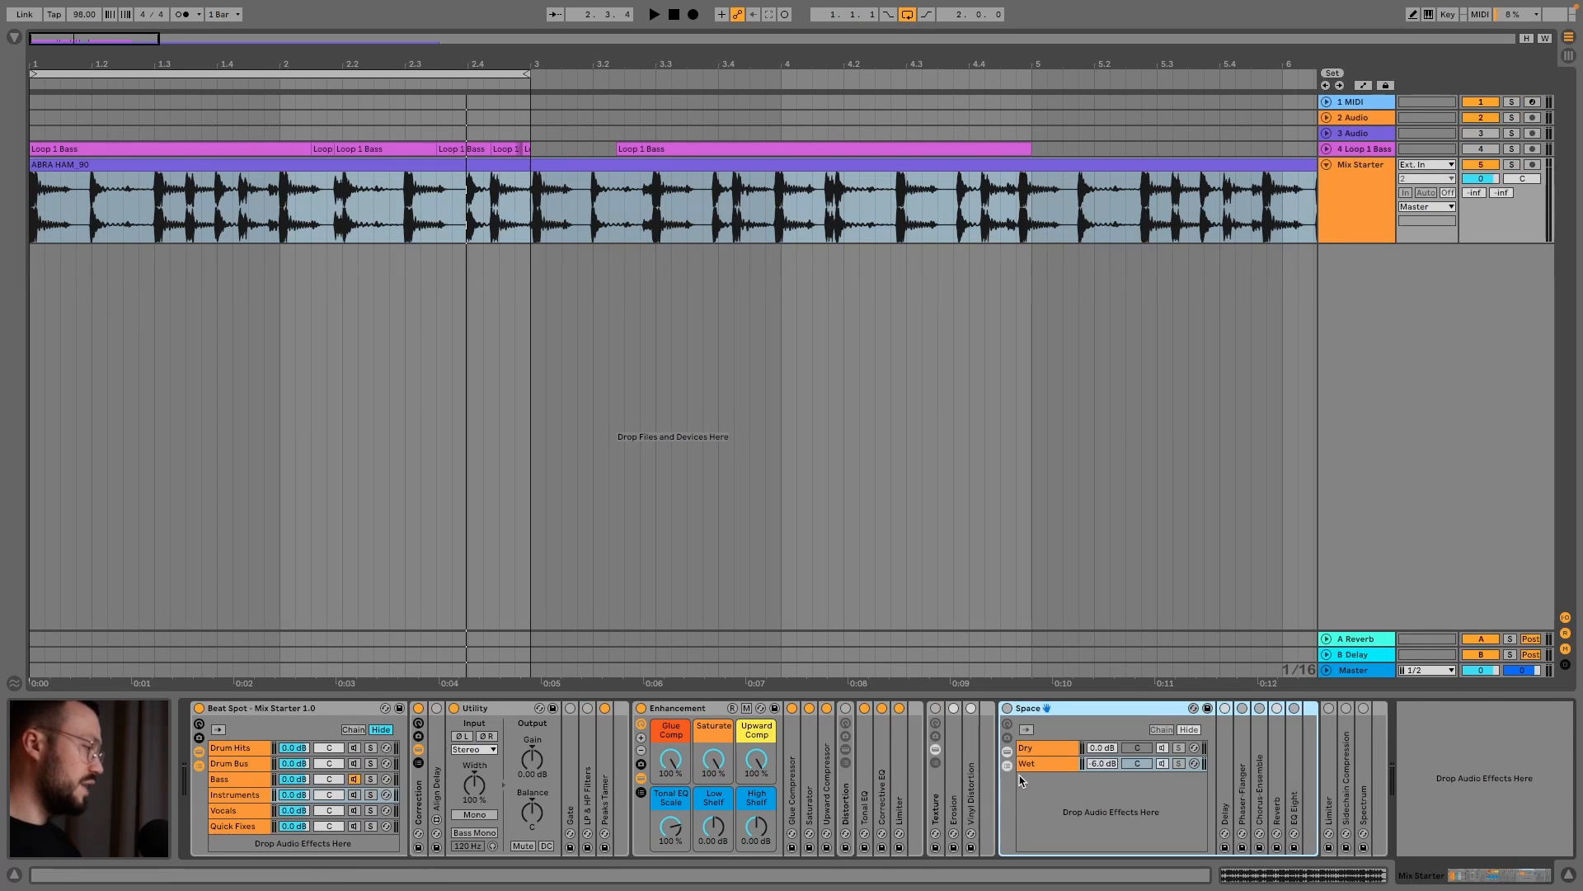
{"action": "left_click", "coordinate": [1028, 766]}
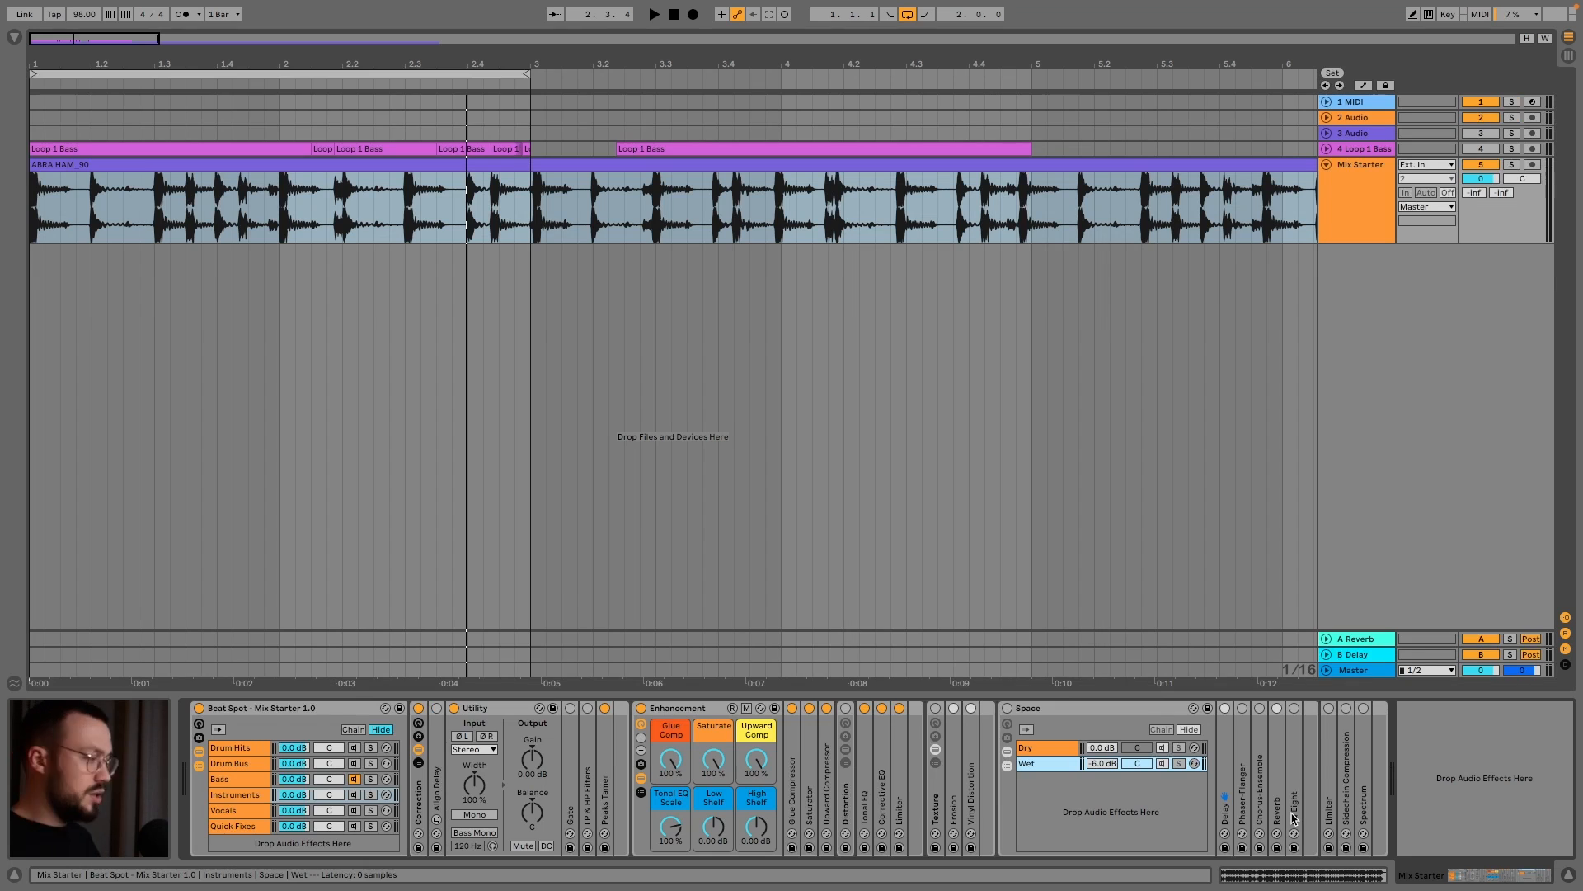
Inspect the closing Limiter, Sidechain Compression and Spectrum devices of the Instruments chain, collapsing each after viewing
{"action": "double_click", "coordinate": [1328, 792]}
{"action": "double_click", "coordinate": [1367, 711]}
{"action": "double_click", "coordinate": [1347, 736]}
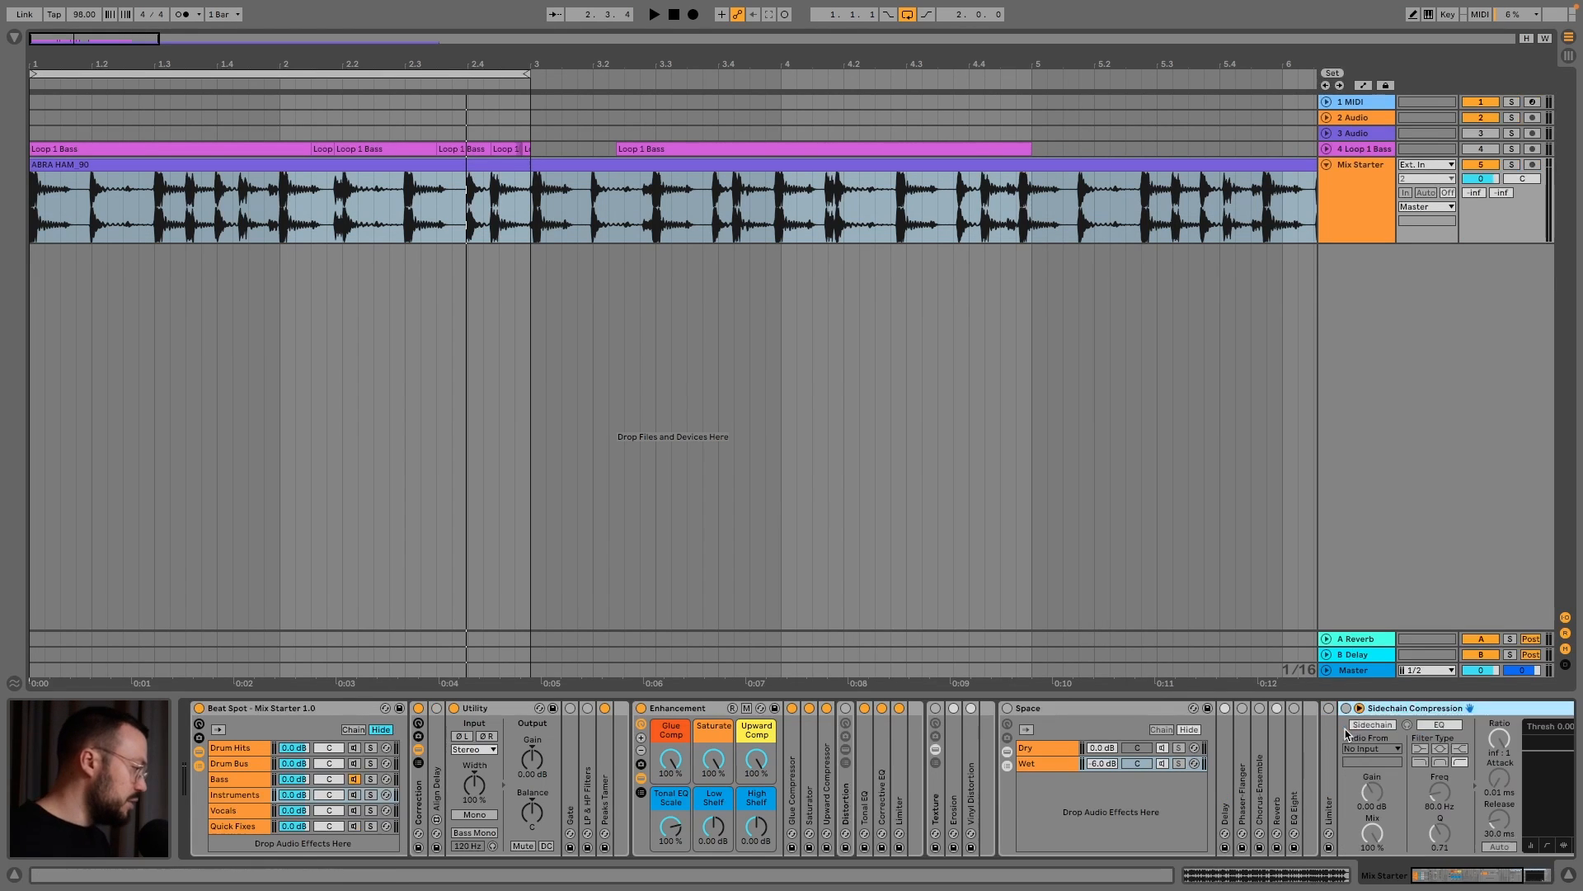
{"action": "double_click", "coordinate": [1369, 711]}
{"action": "double_click", "coordinate": [1368, 720]}
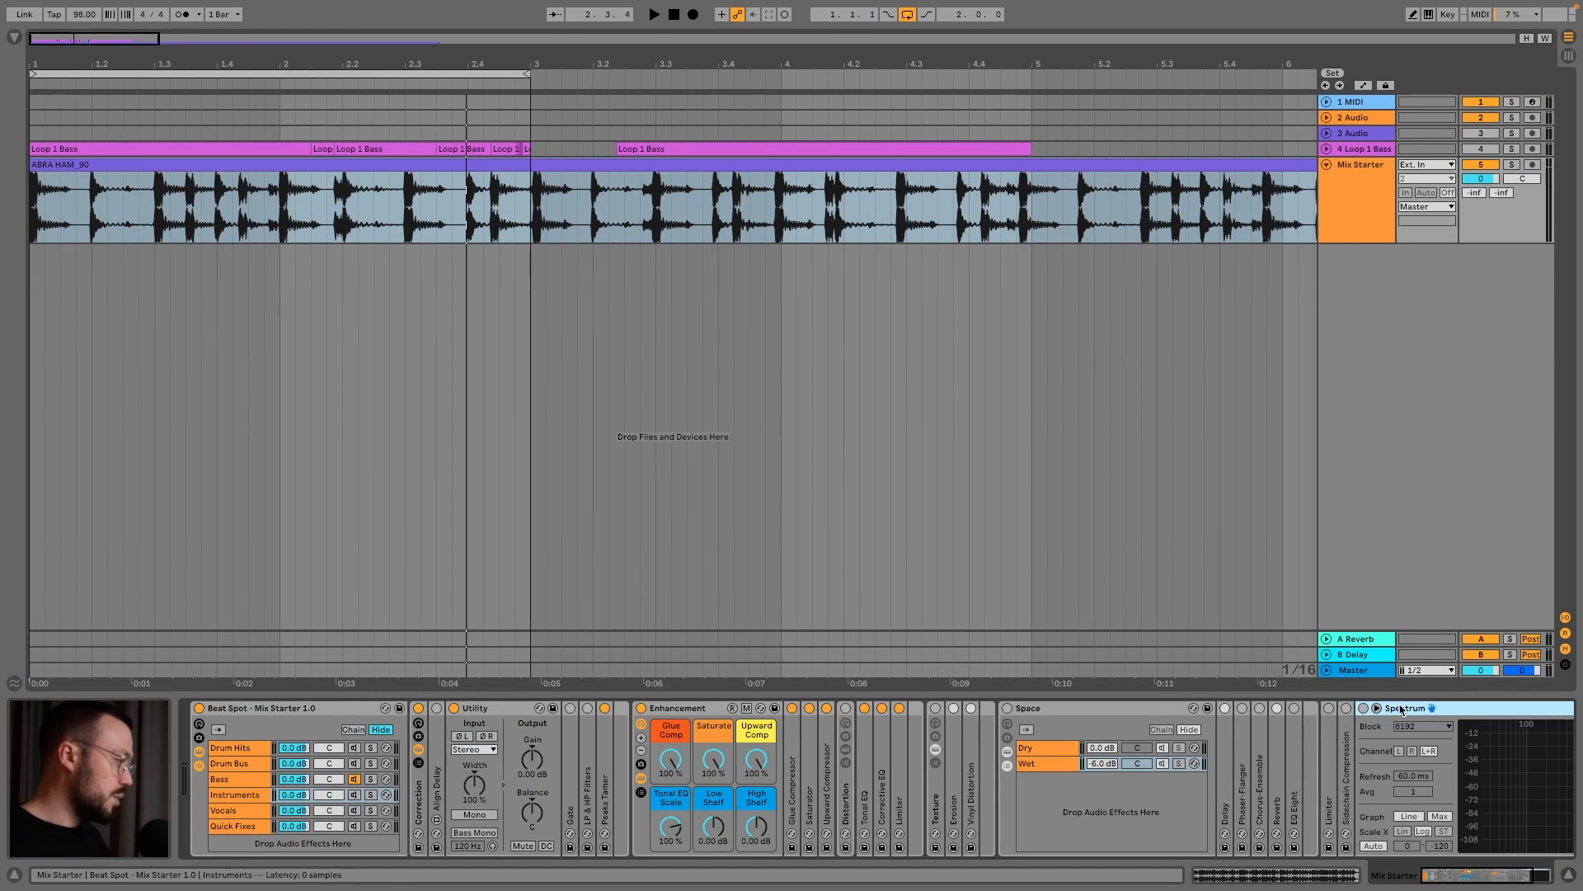
{"action": "double_click", "coordinate": [1396, 709]}
Show the Vocals chain of the Mix Starter rack and inspect its Correction rack and Peaks Tamer
{"action": "left_click", "coordinate": [241, 812]}
{"action": "left_click", "coordinate": [420, 785]}
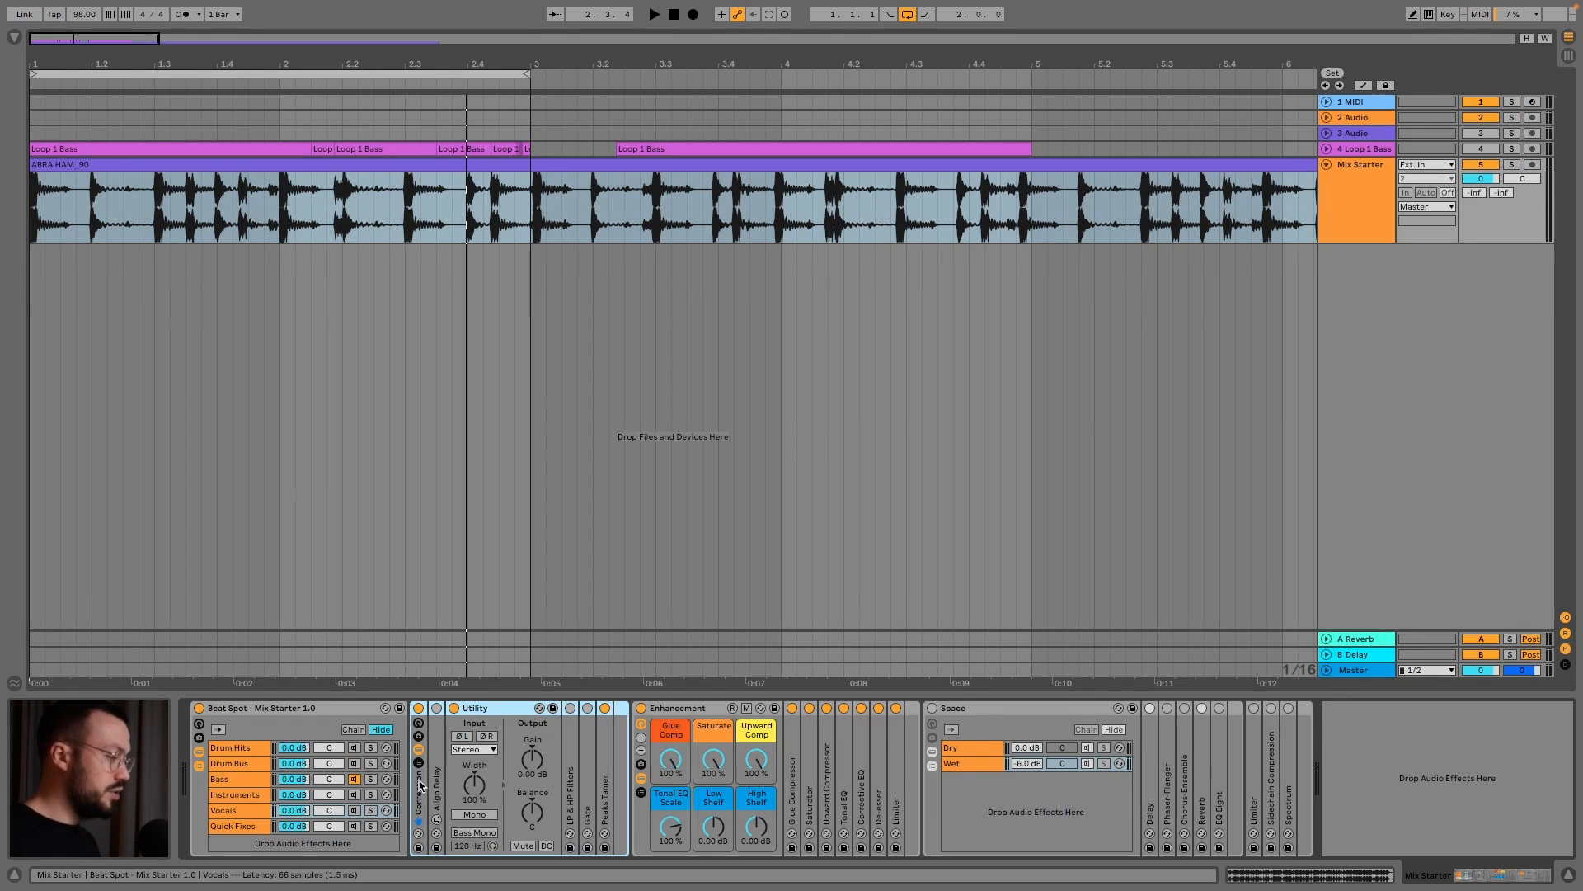
{"action": "double_click", "coordinate": [607, 759]}
{"action": "double_click", "coordinate": [643, 711]}
Examine the Vocals chain's Enhancement rack with its Upward Compressor and the Space rack, and show the Quick Fixes chain
{"action": "left_click", "coordinate": [648, 714]}
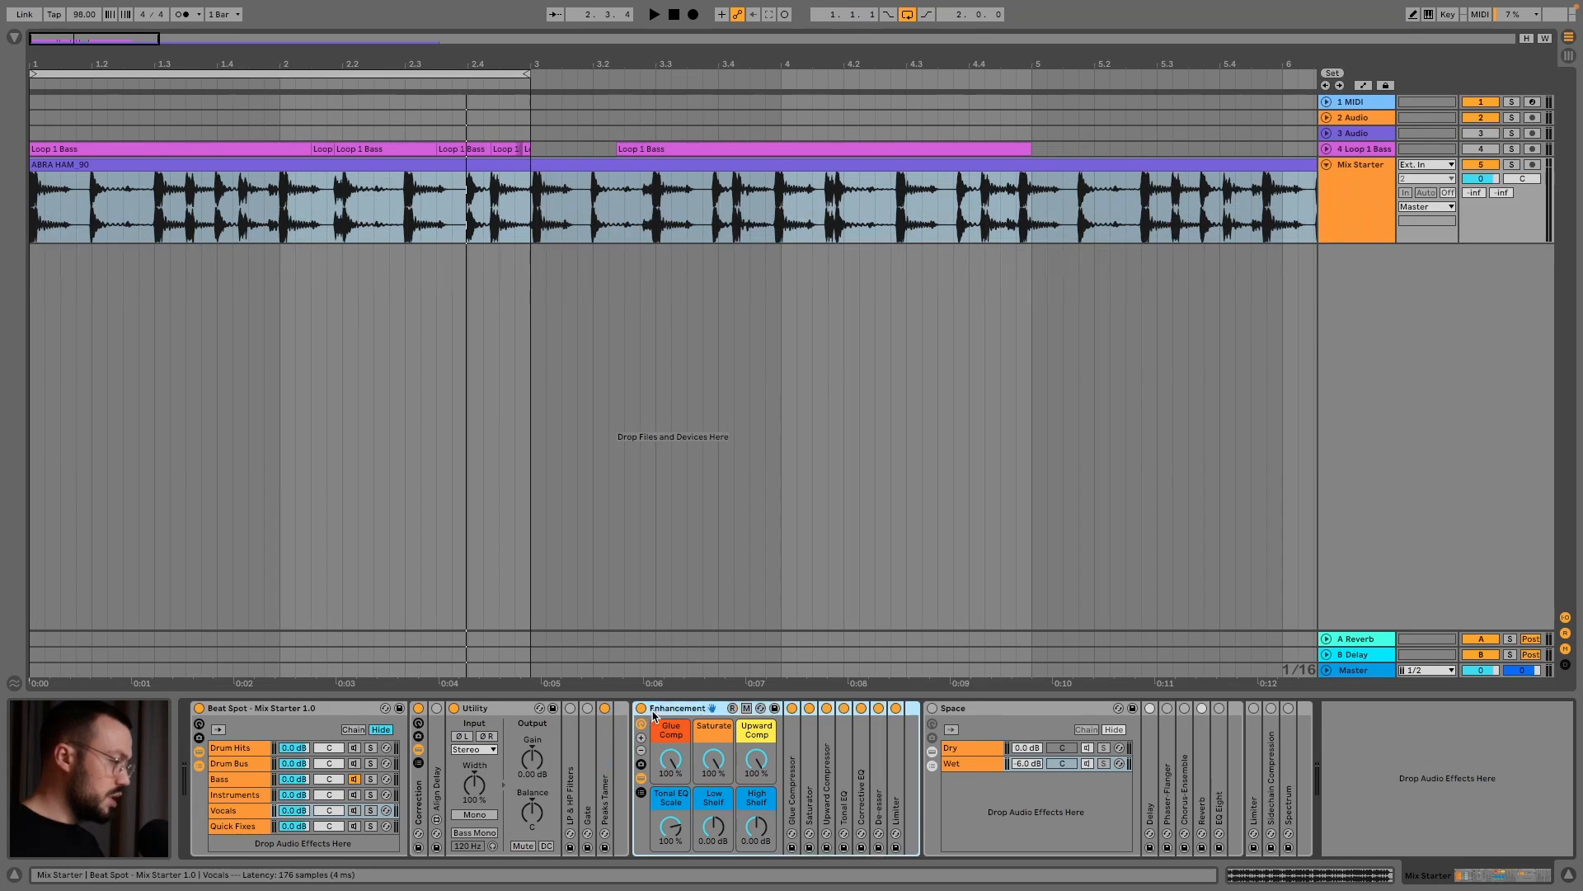
{"action": "left_click", "coordinate": [822, 744]}
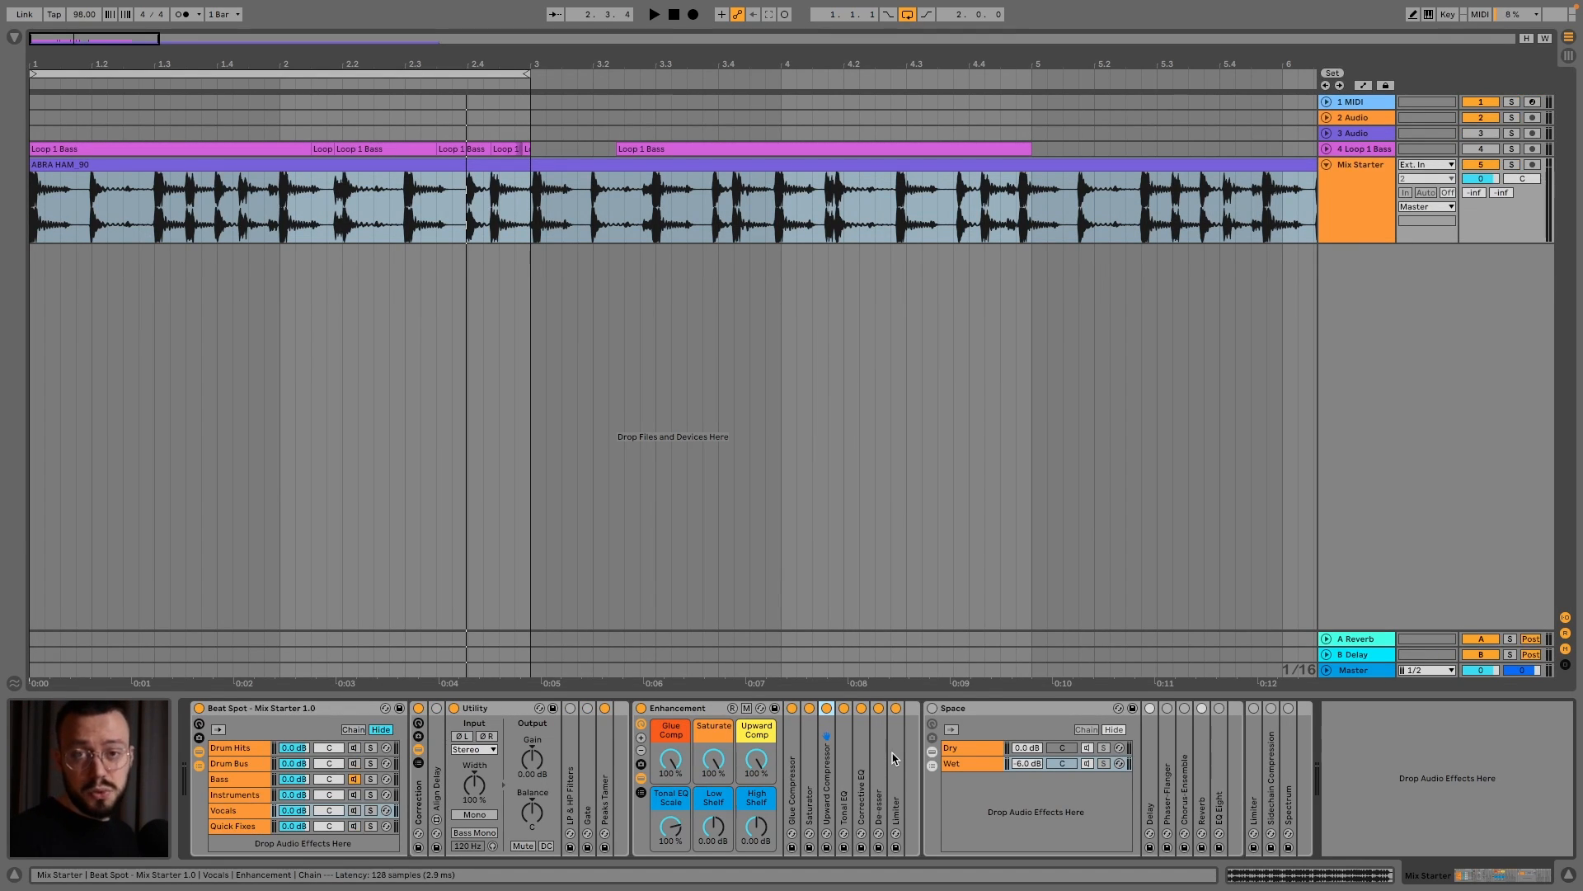
{"action": "left_click", "coordinate": [944, 732]}
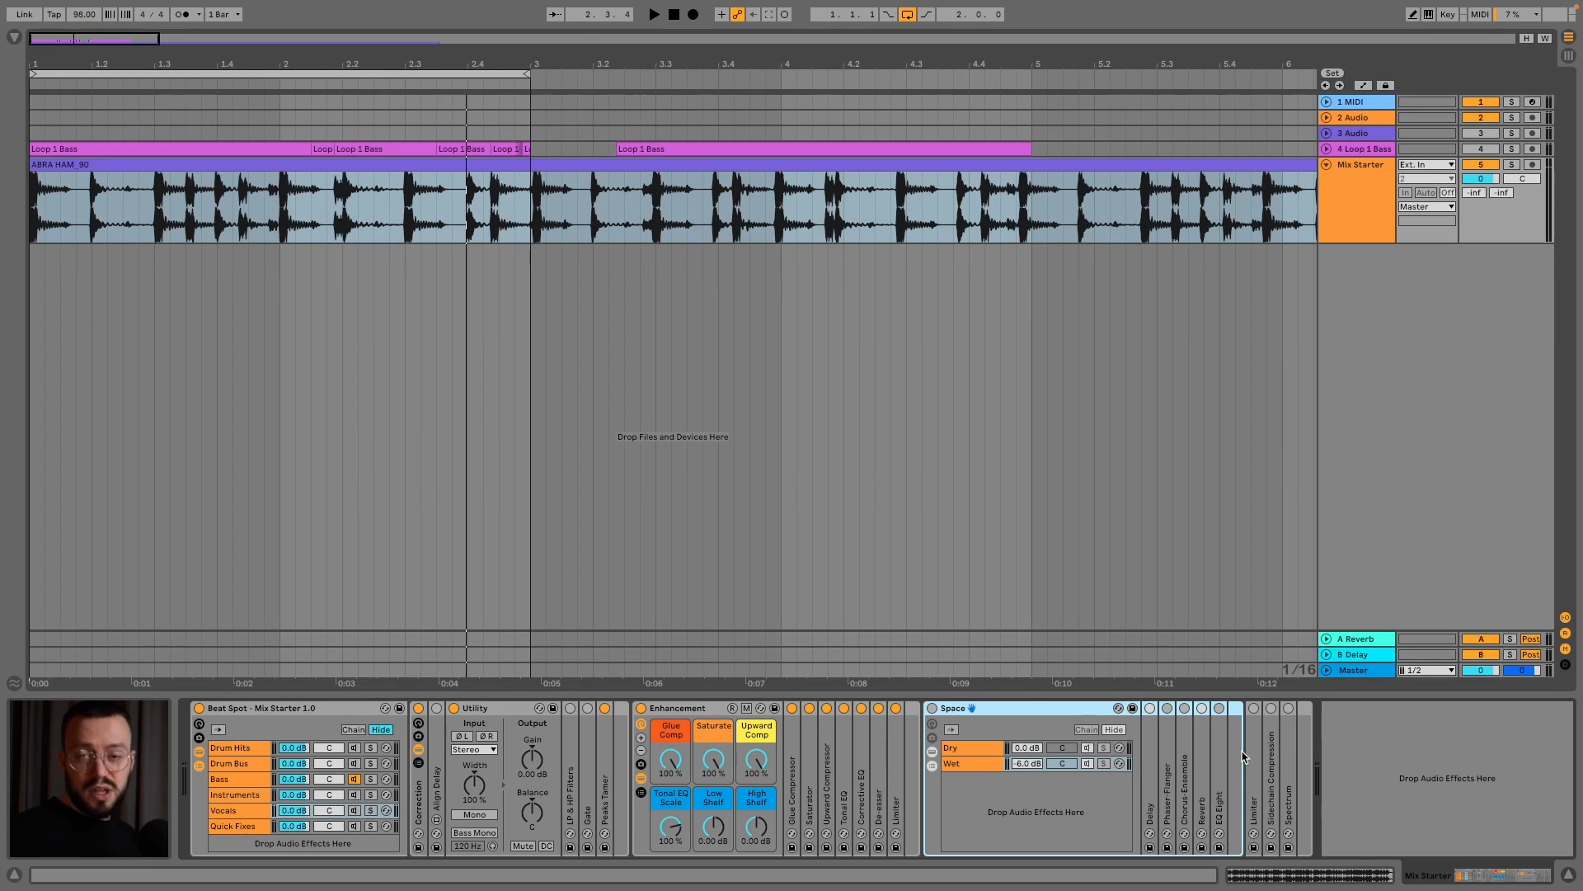
{"action": "left_click", "coordinate": [253, 828]}
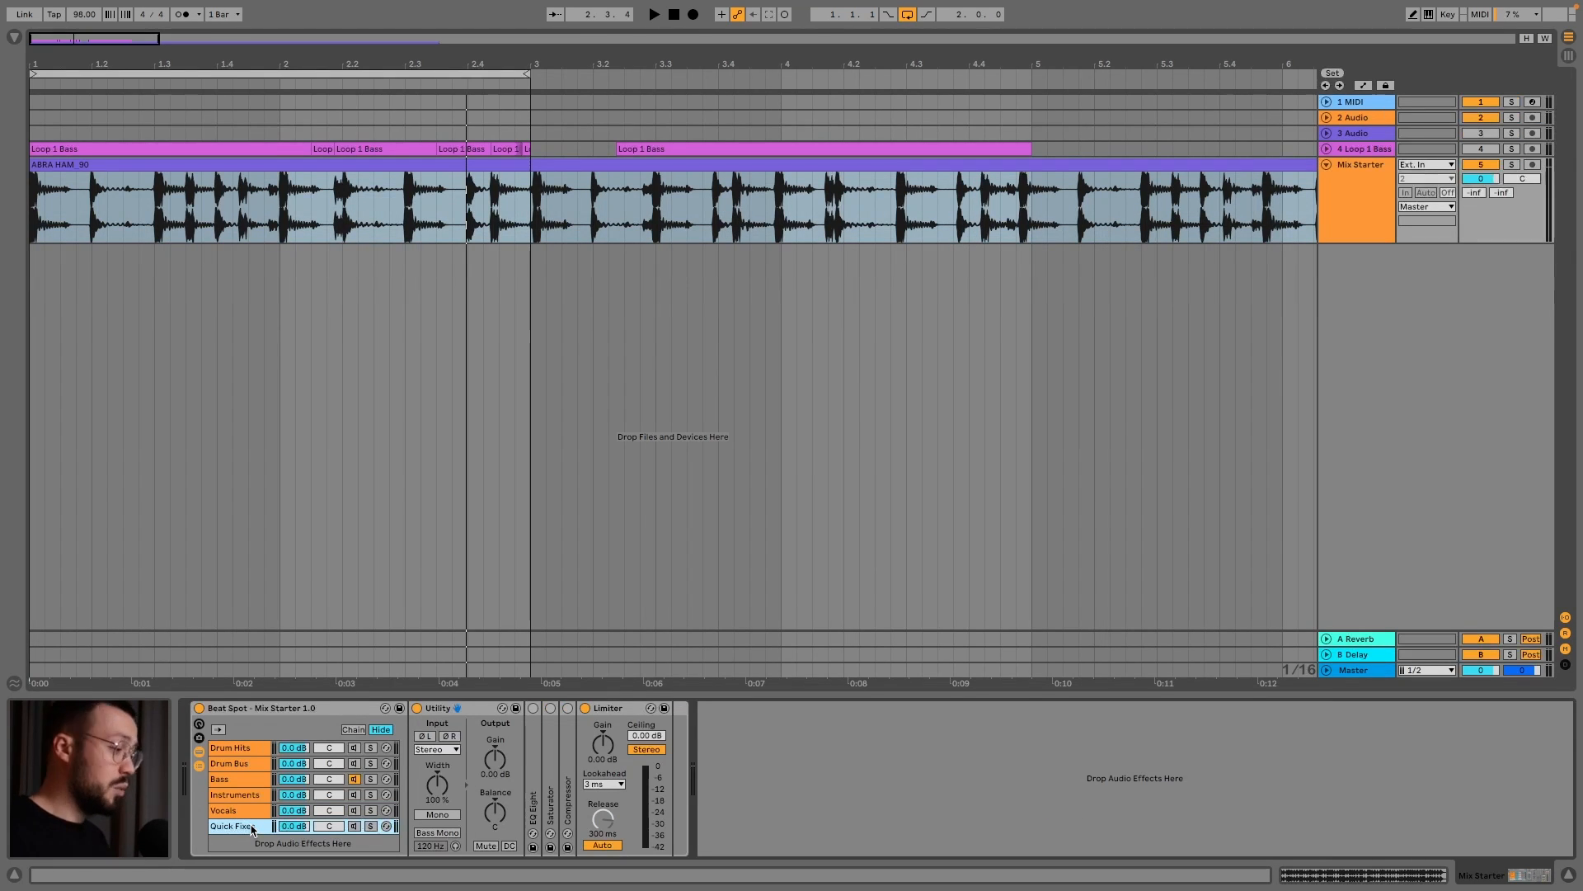